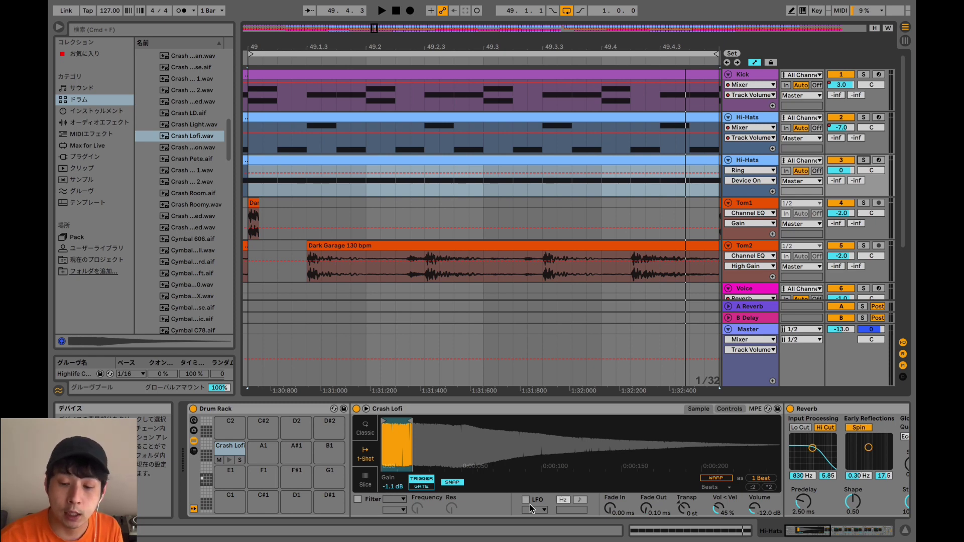
- Play the loop and briefly solo the second Hi-Hats track (track 3) to hear it alone and in the mix
mouse_move(716, 540)
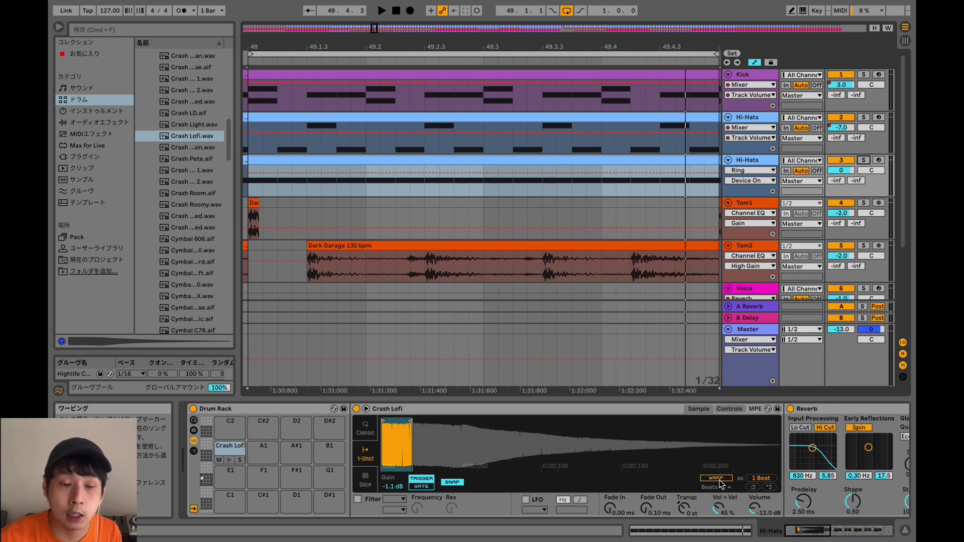
key("space")
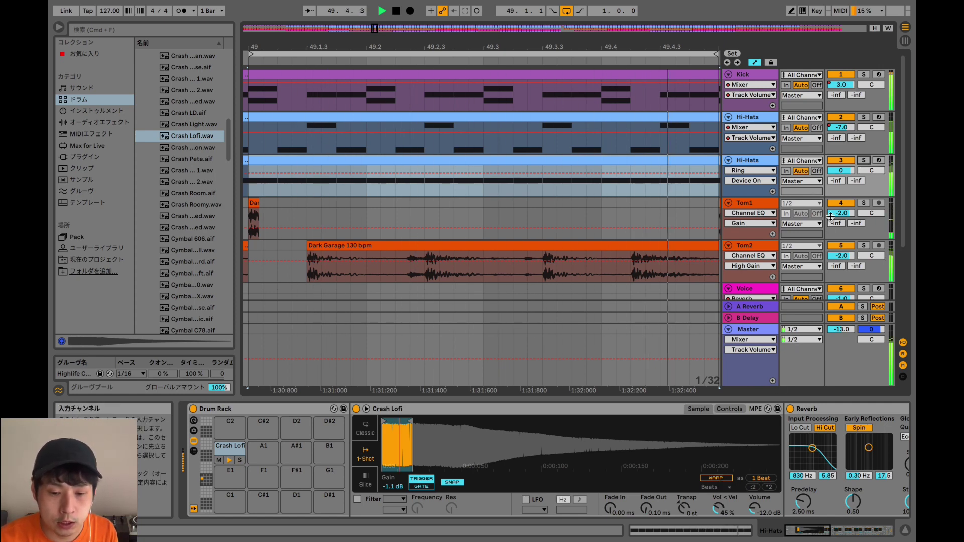
left_click(863, 161)
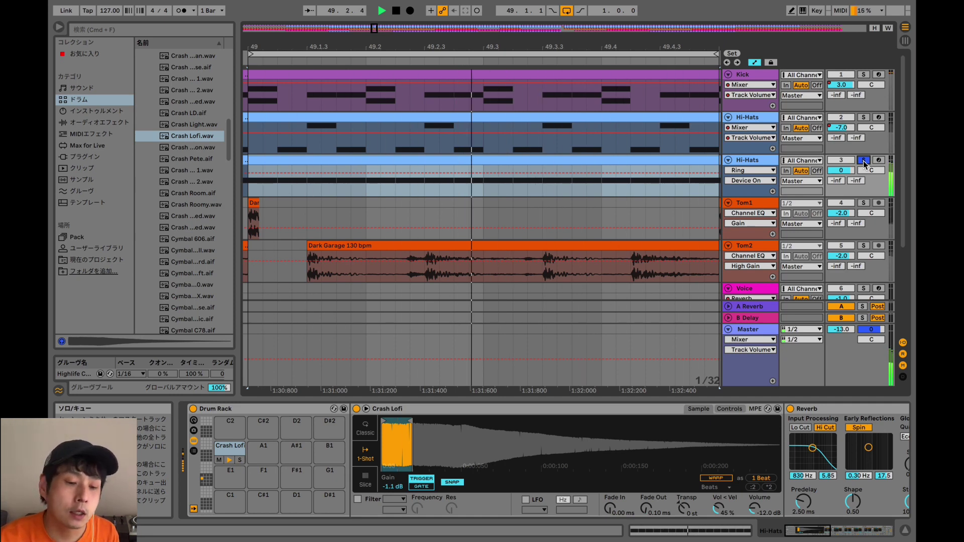
left_click(863, 160)
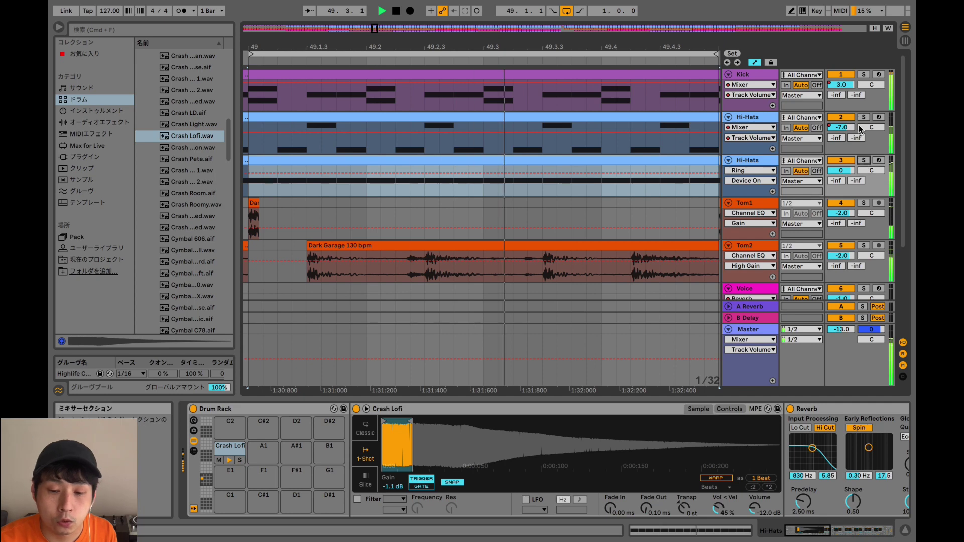
key("space")
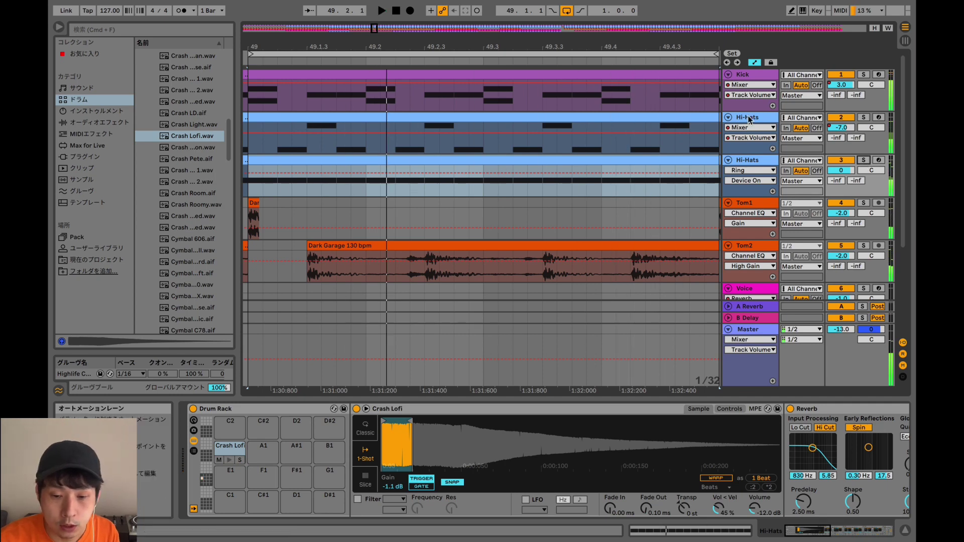
- Try In monitoring on the second Hi-Hats track during playback, restore it to Auto and listen to the full mix
left_click(786, 170)
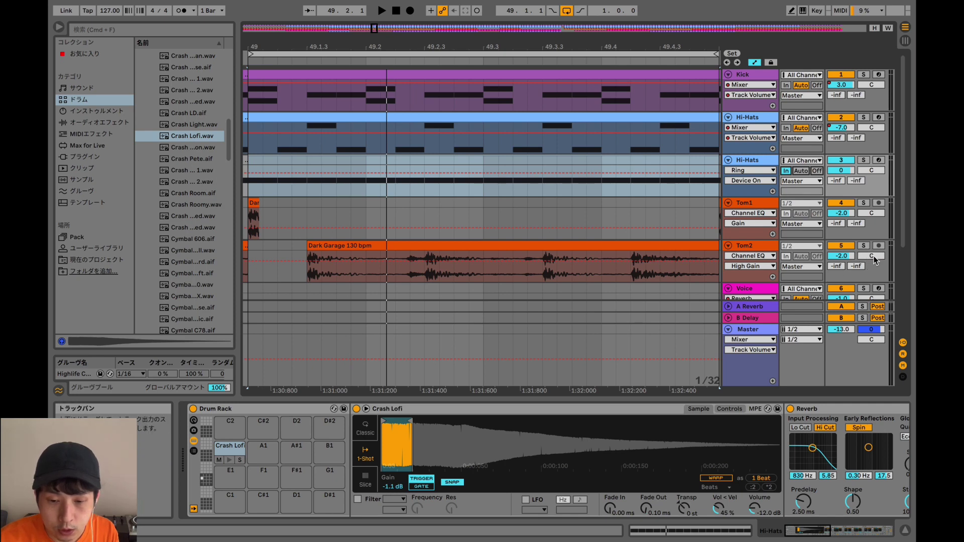
key("space")
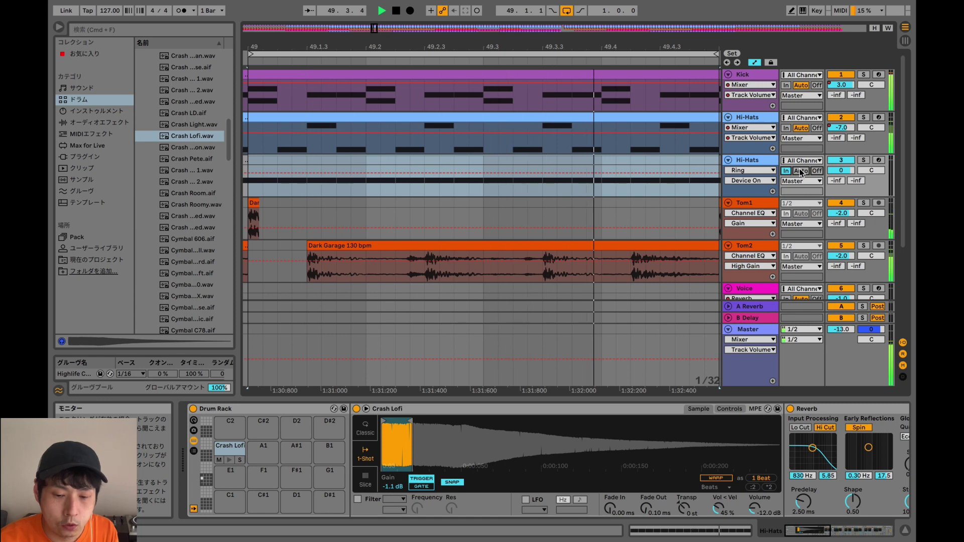
scroll(797, 191, "down", 2)
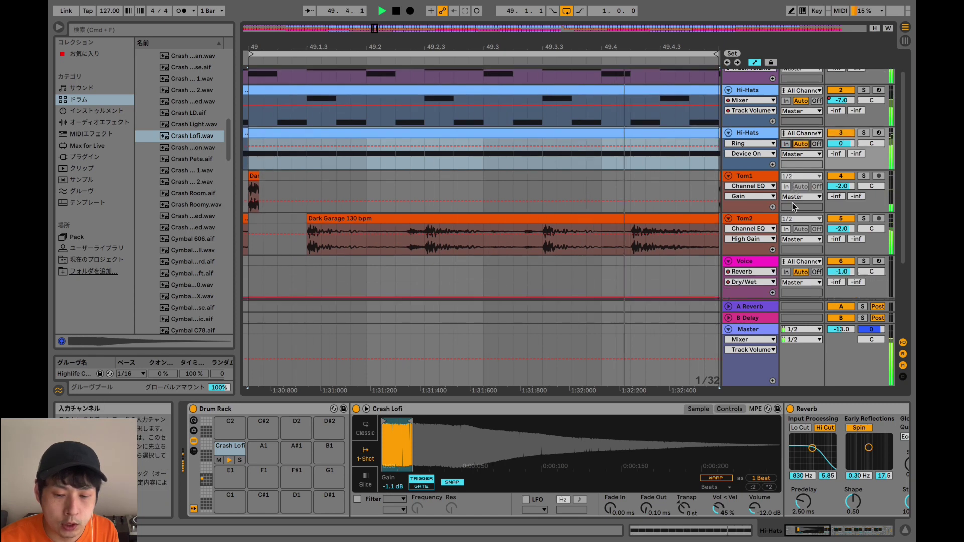
scroll(794, 205, "down", 1)
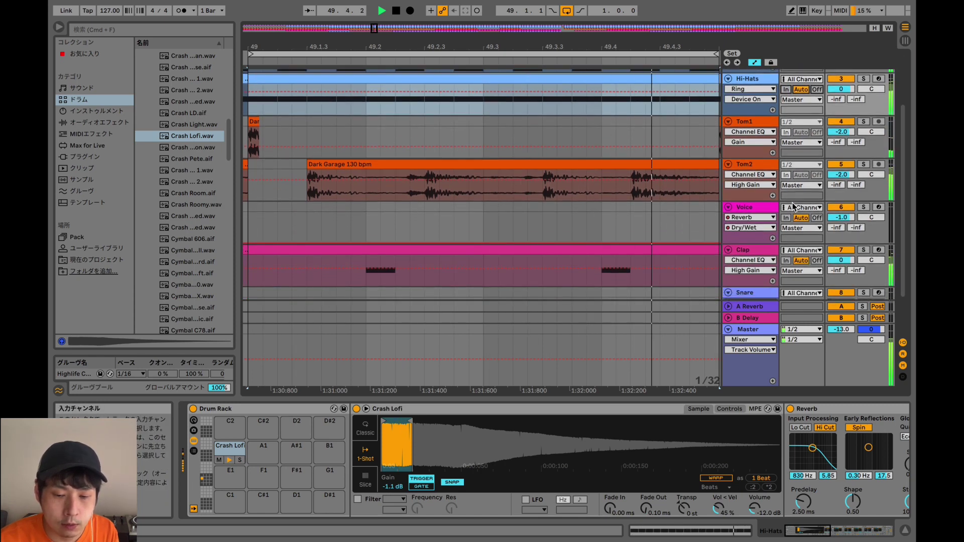
scroll(794, 206, "up", 2)
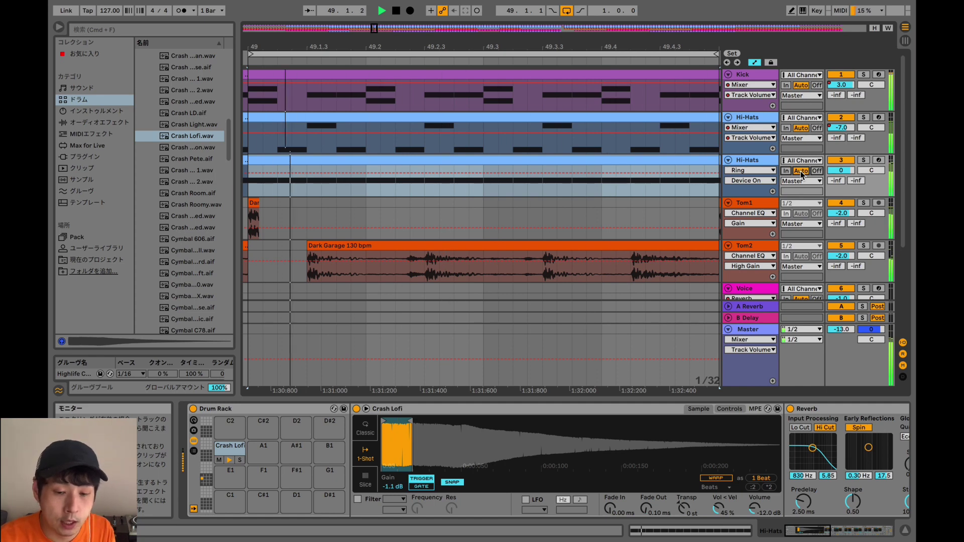
key("space")
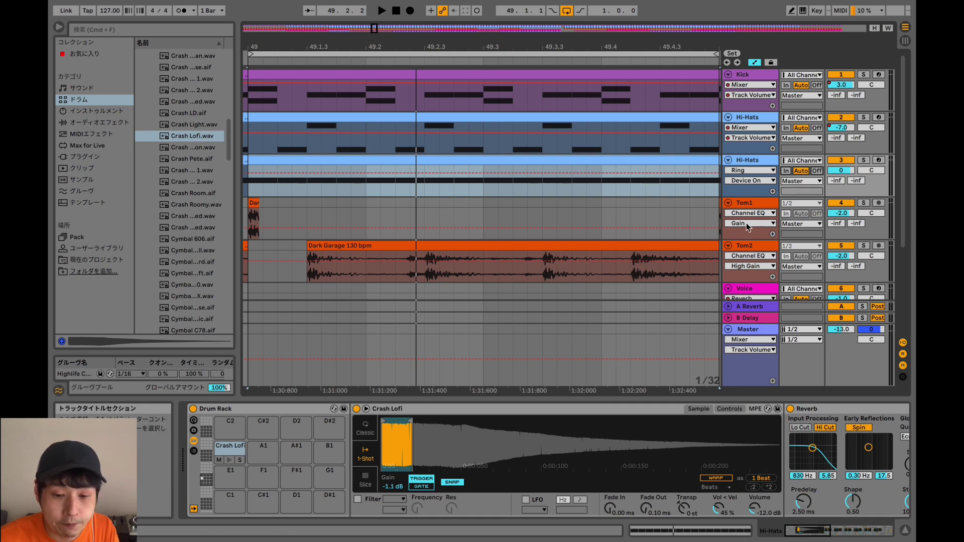
- Compare the second Hi-Hats track alone against the full mix during playback, leaving the track soloed and playback stopped
left_click(863, 160)
key("space")
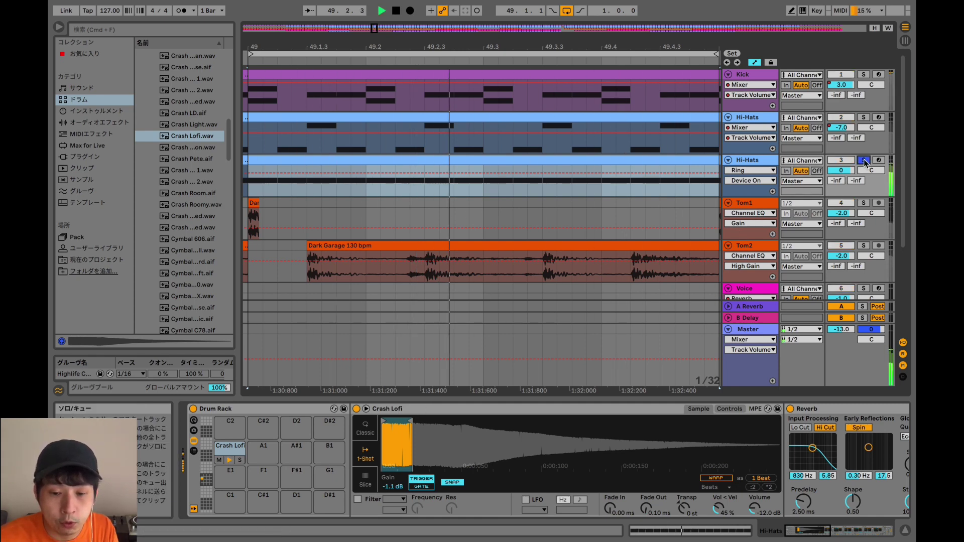
left_click(863, 160)
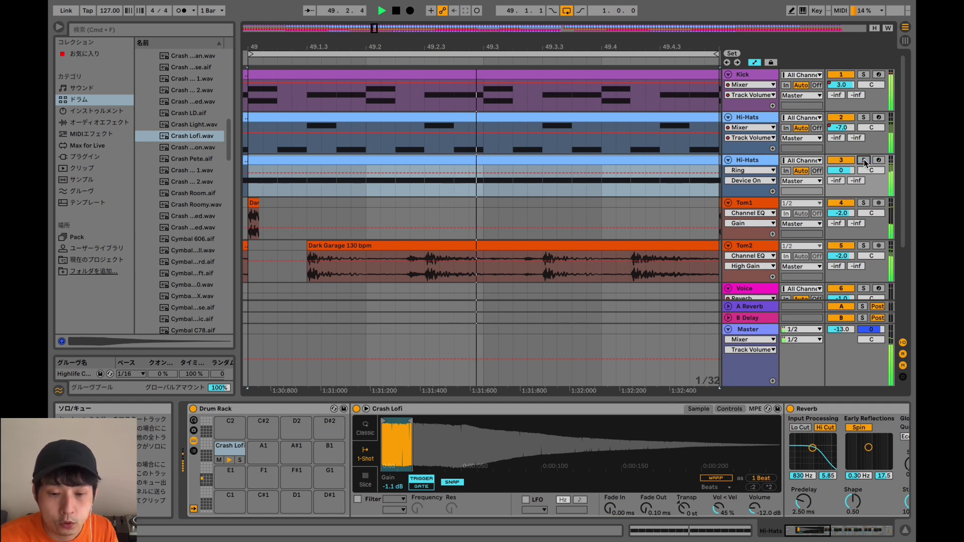
left_click(863, 160)
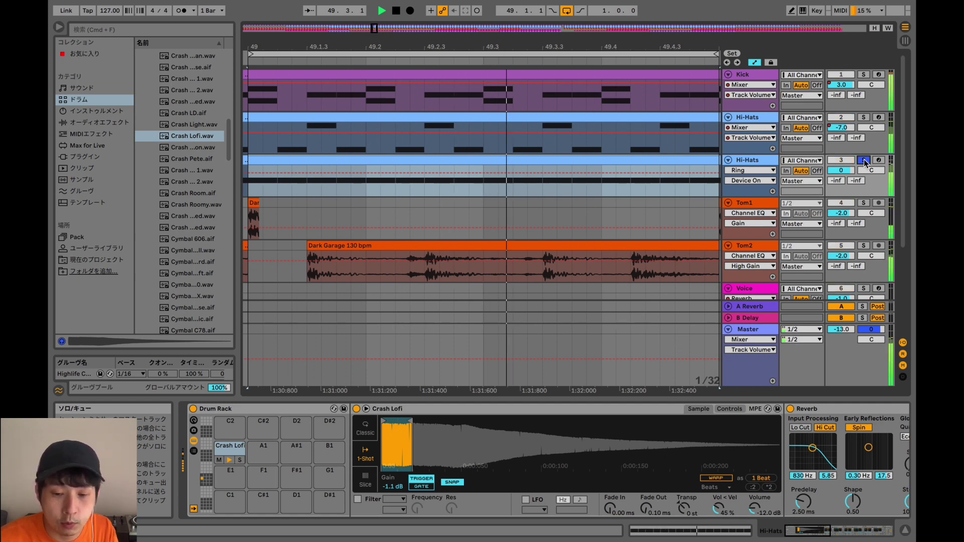
key("space")
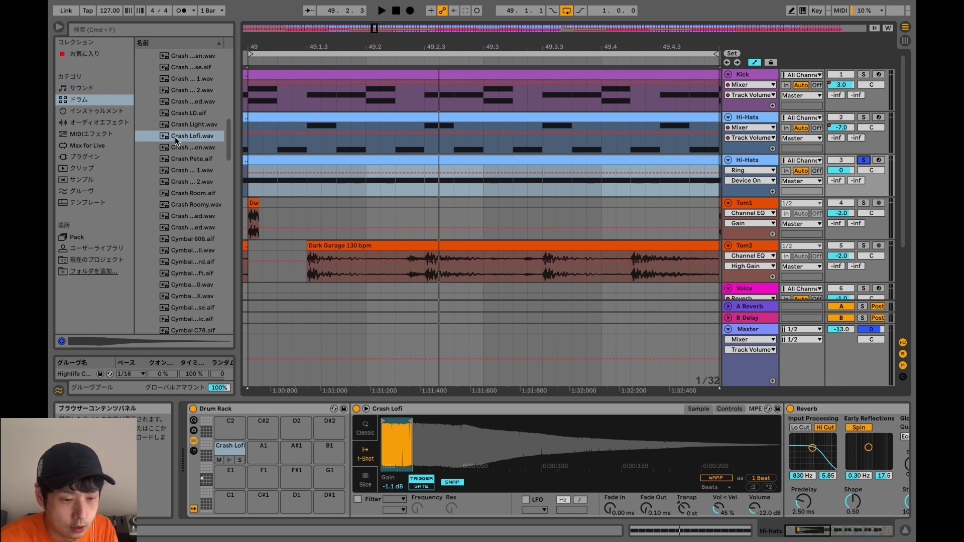
- Find the Crash Lofi.wav sample among the Cymbal drum hits and preview it
scroll(161, 141, "up", 10)
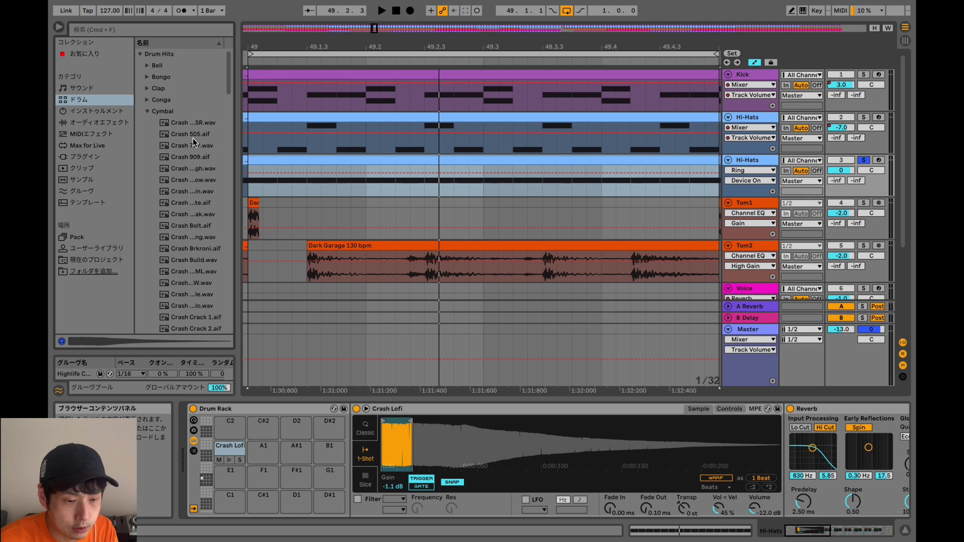
scroll(173, 160, "down", 10)
left_click(174, 196)
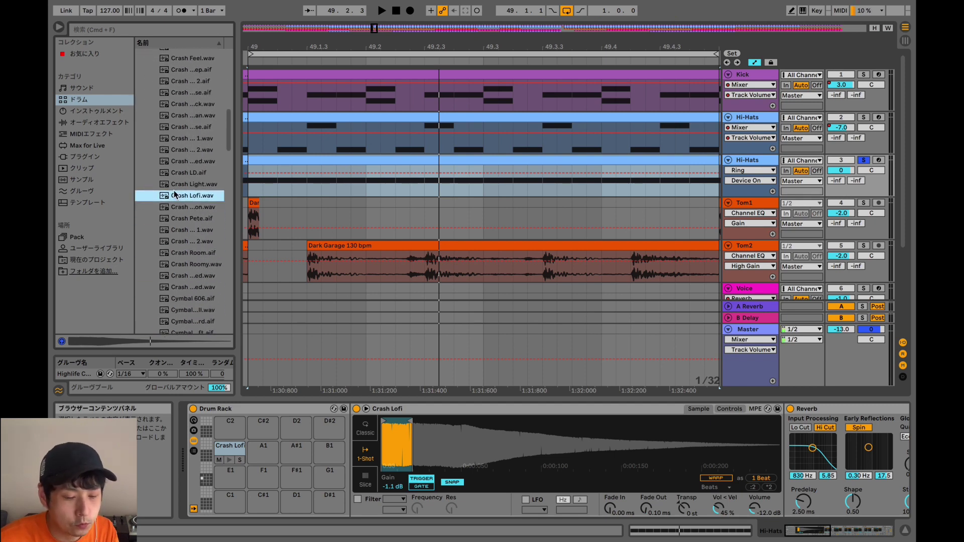
- Examine the second Hi-Hats track's device chain from the Crash Lofi sampler through the Reverbs to Ring
scroll(366, 329, "down", 4)
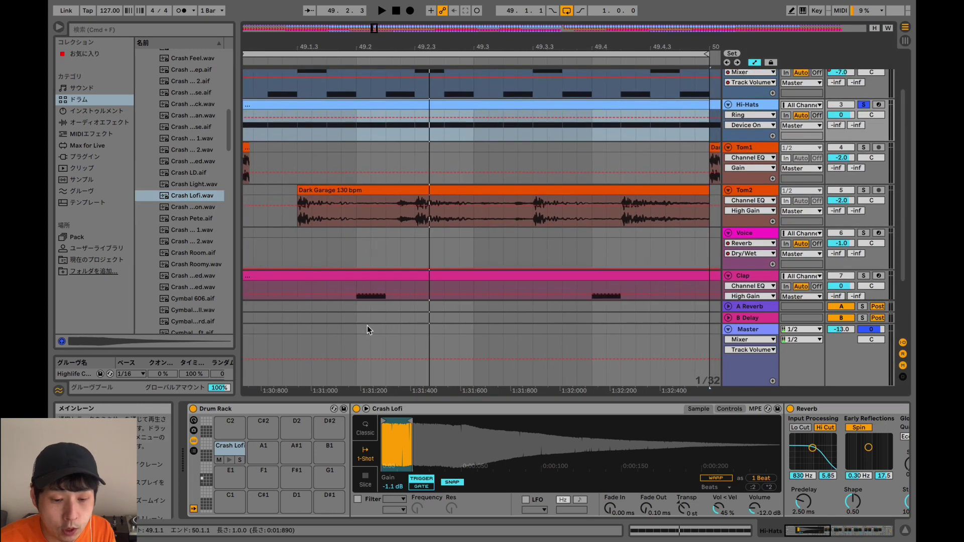
scroll(366, 329, "up", 3)
scroll(367, 329, "left", 4)
scroll(366, 330, "up", 1)
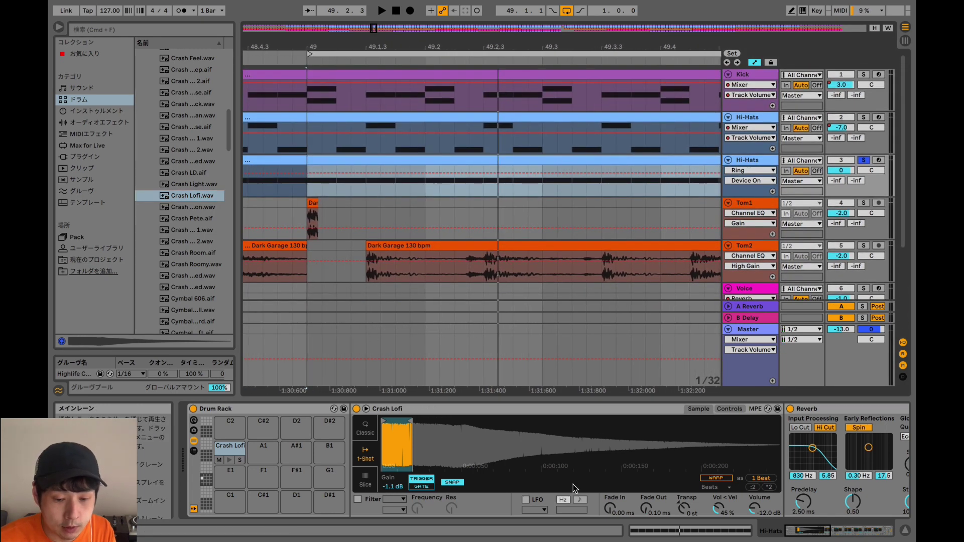
scroll(615, 472, "right", 3)
scroll(617, 472, "right", 8)
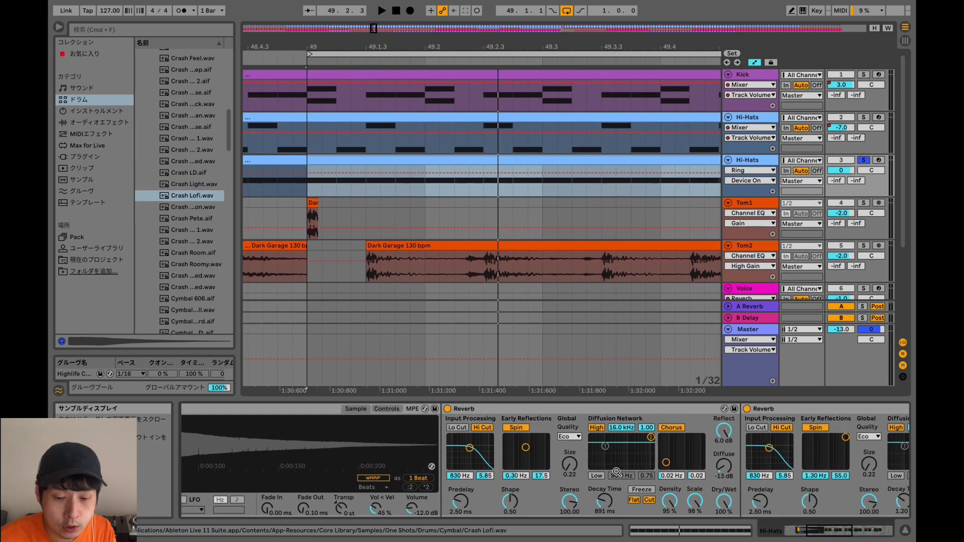
scroll(616, 472, "right", 9)
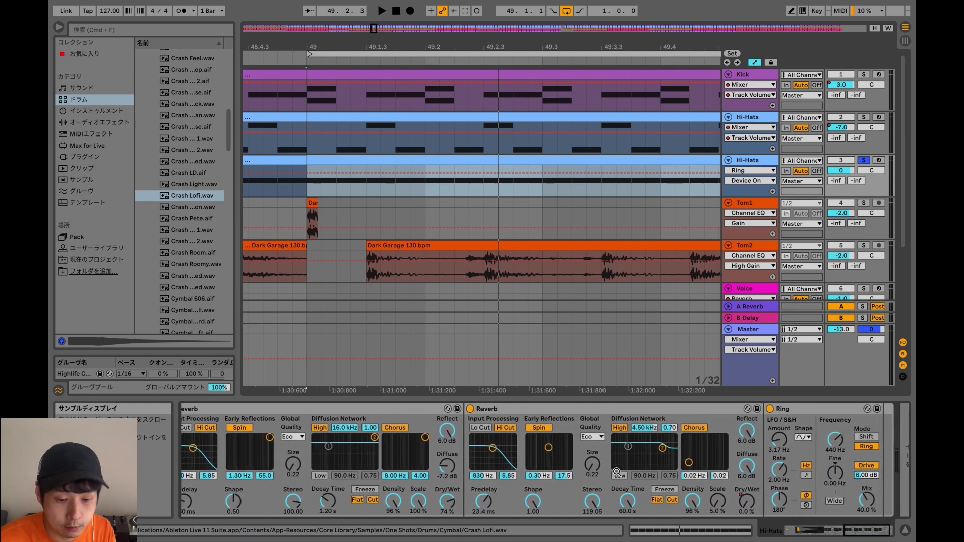
scroll(617, 472, "right", 2)
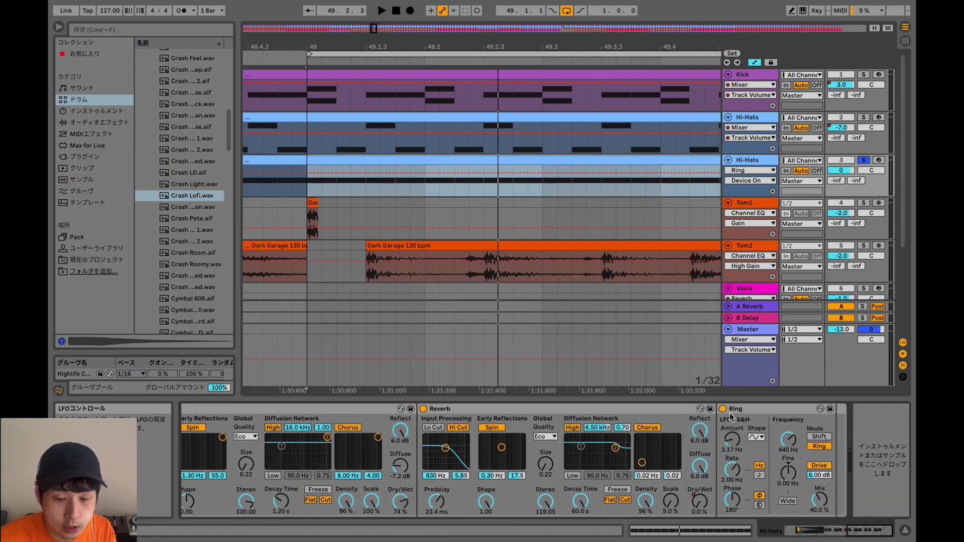
scroll(717, 446, "right", 3)
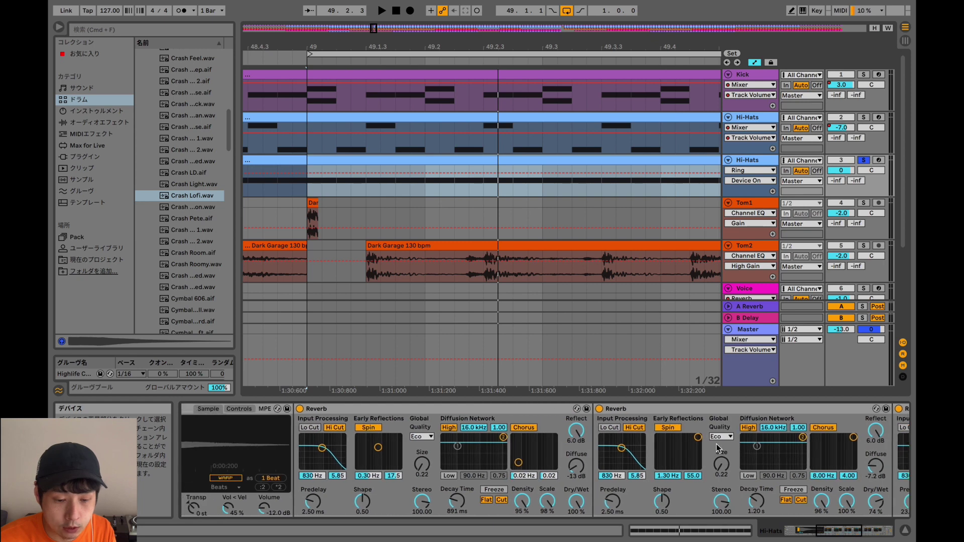
- Turn off the Ring device and all three Reverb devices on the second Hi-Hats track
left_click(720, 409)
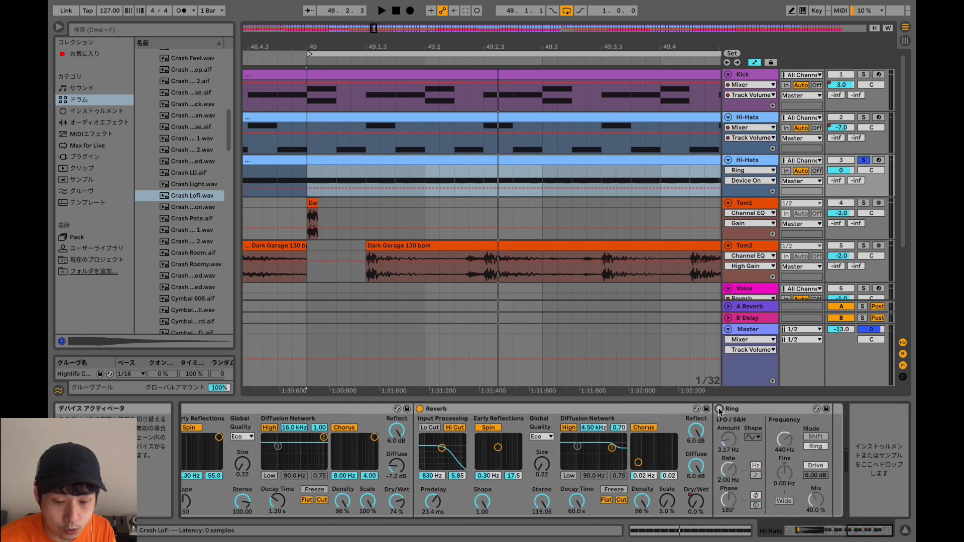
scroll(520, 455, "left", 2)
left_click(455, 408)
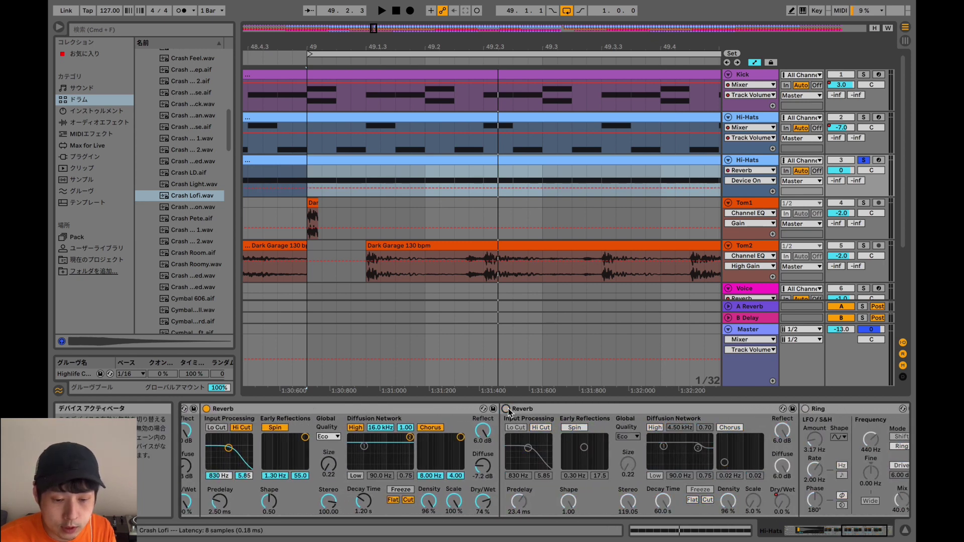
scroll(509, 412, "left", 10)
left_click(554, 409)
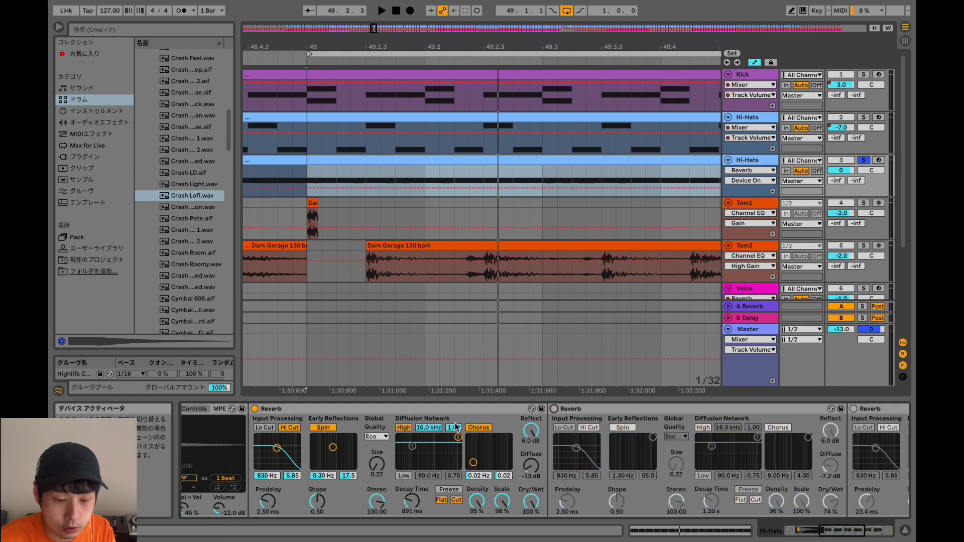
scroll(324, 406, "left", 3)
left_click(300, 409)
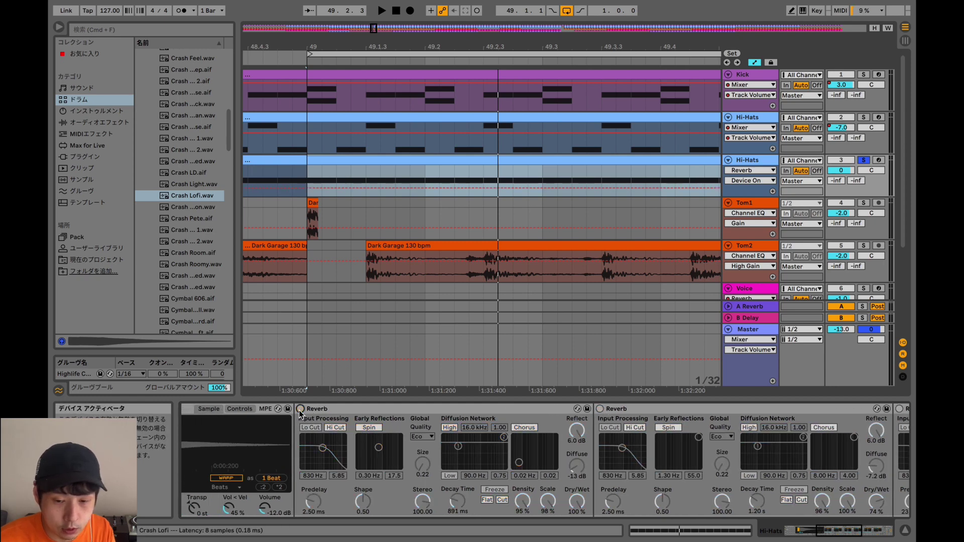
- Play the soloed Hi-Hats loop dry, re-enable the first Reverb after the sampler and review its settings
key("space")
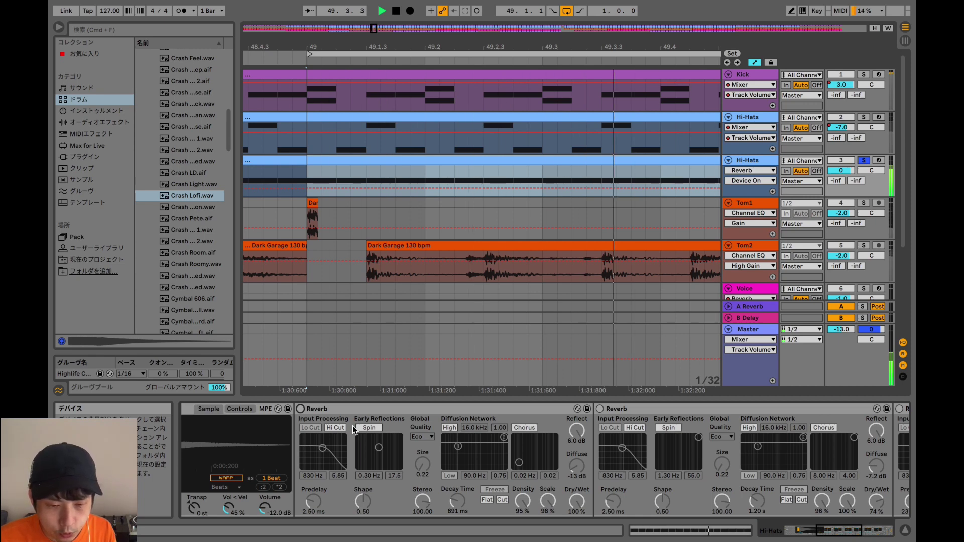
scroll(404, 441, "left", 5)
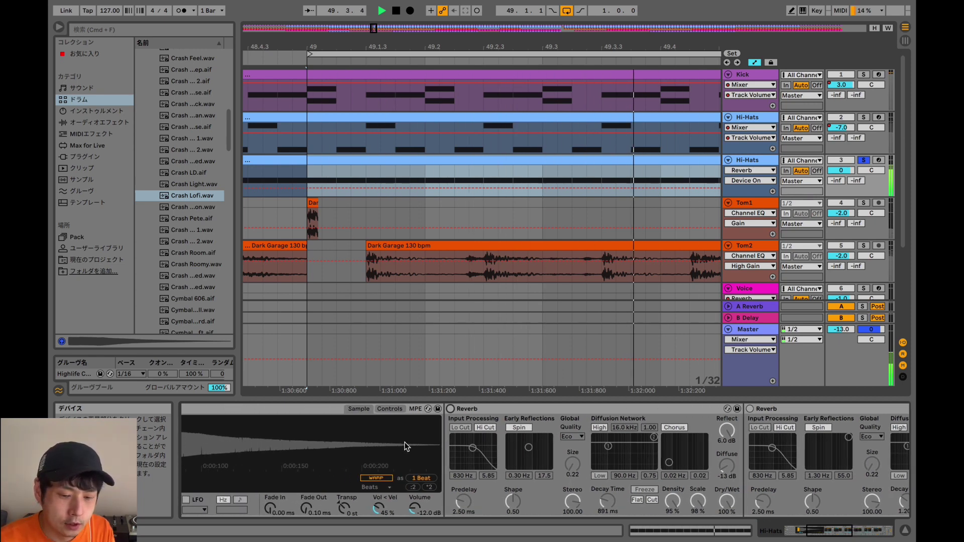
scroll(404, 442, "left", 3)
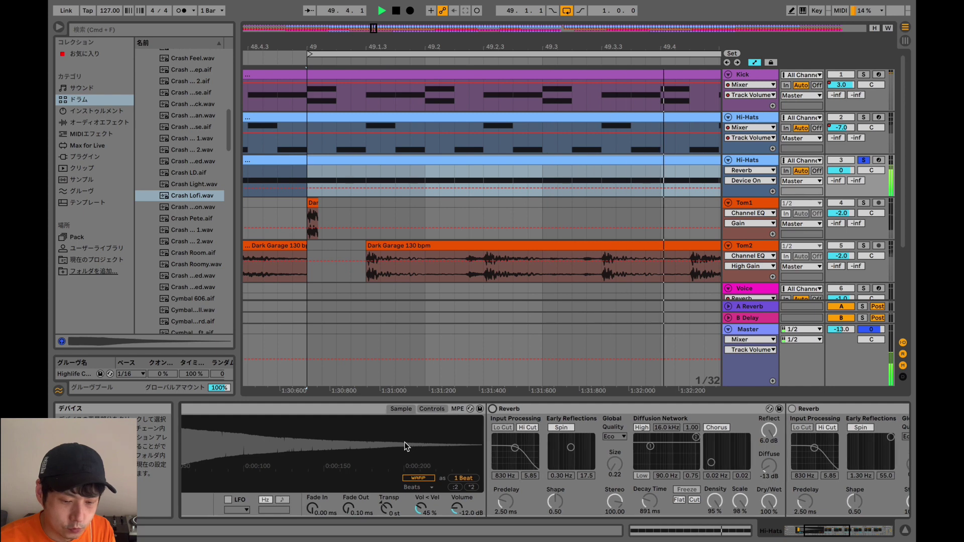
left_click(492, 409)
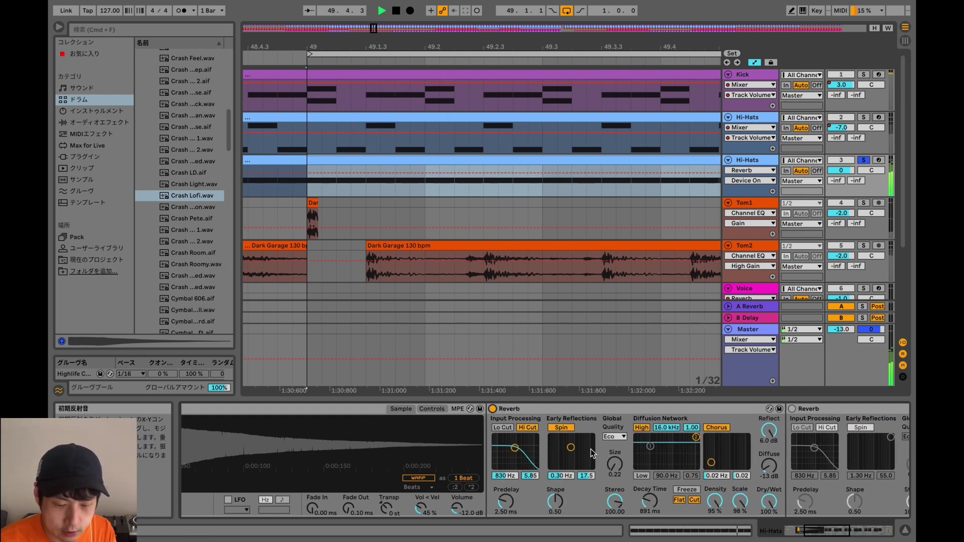
scroll(591, 449, "right", 4)
scroll(590, 448, "right", 8)
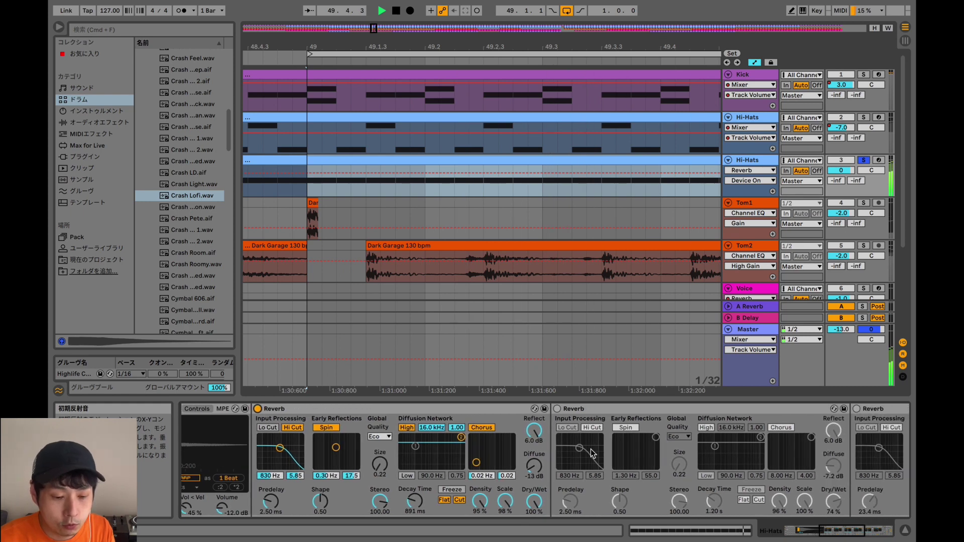
scroll(593, 454, "left", 20)
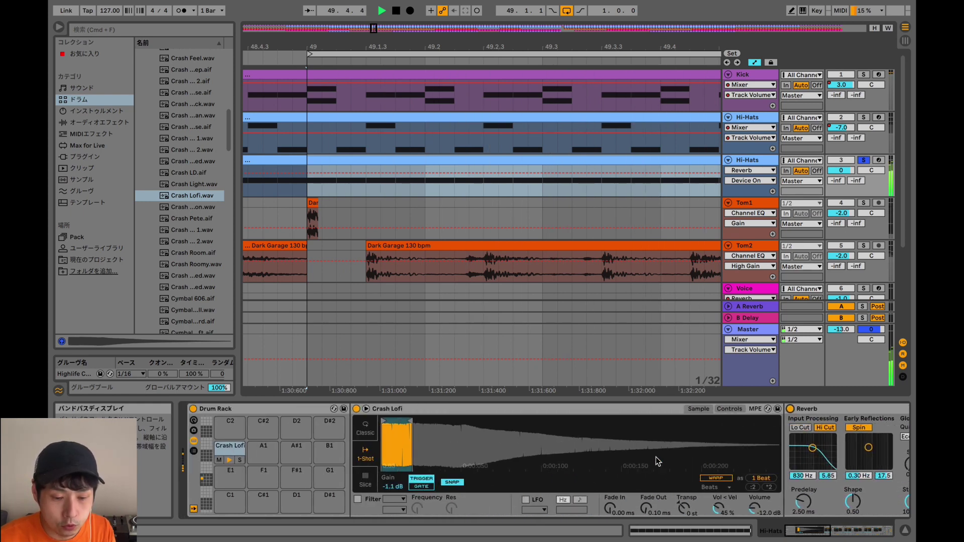
scroll(656, 456, "right", 2)
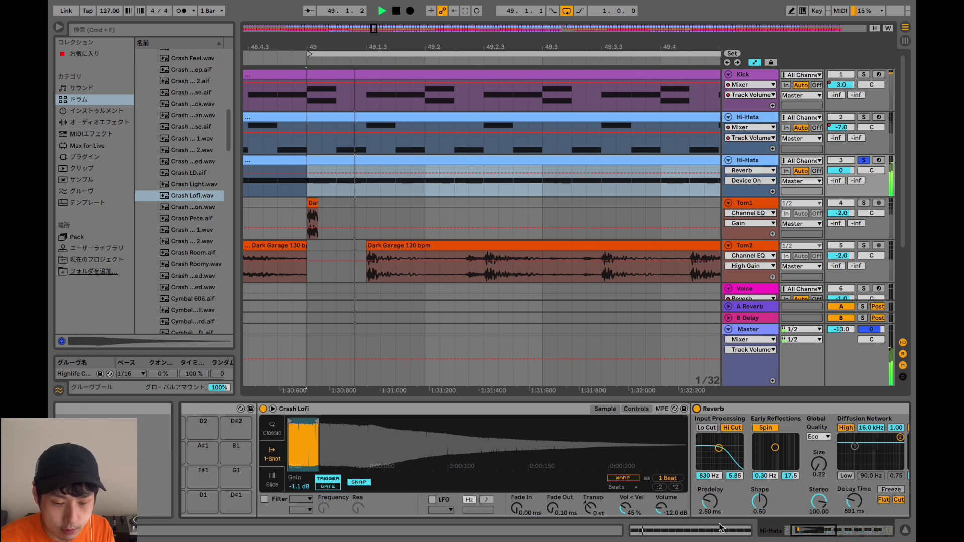
scroll(716, 512, "right", 10)
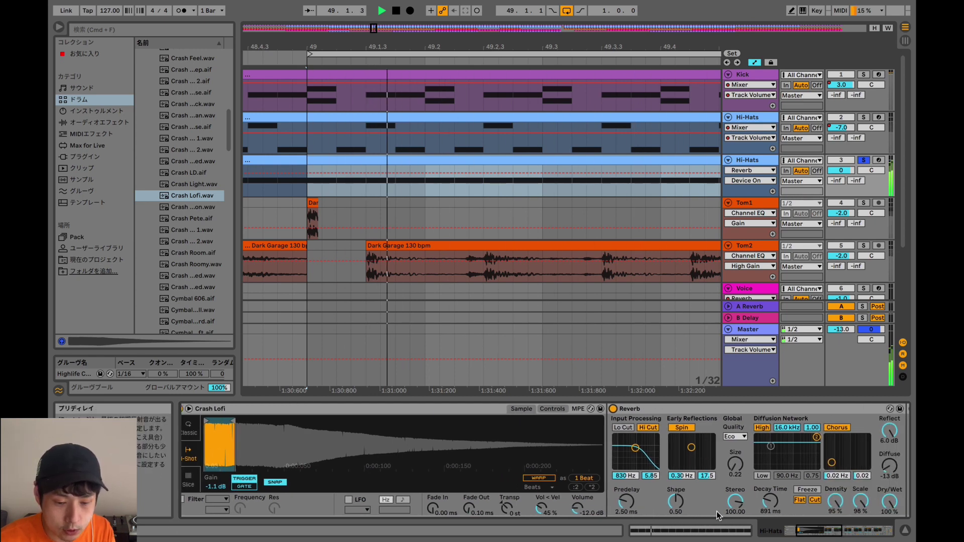
- Turn on the second Reverb in the second Hi-Hats track's device chain and review its settings
scroll(716, 511, "right", 12)
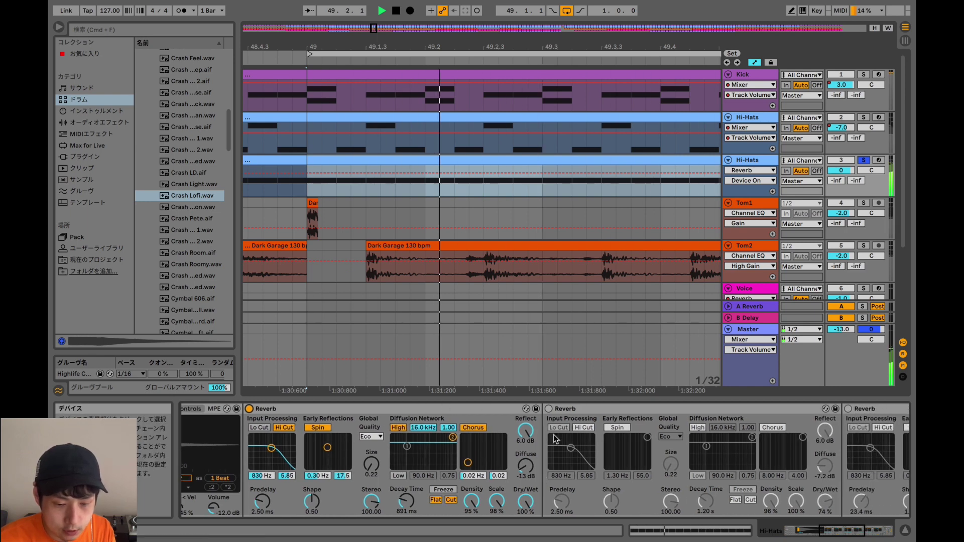
left_click(549, 409)
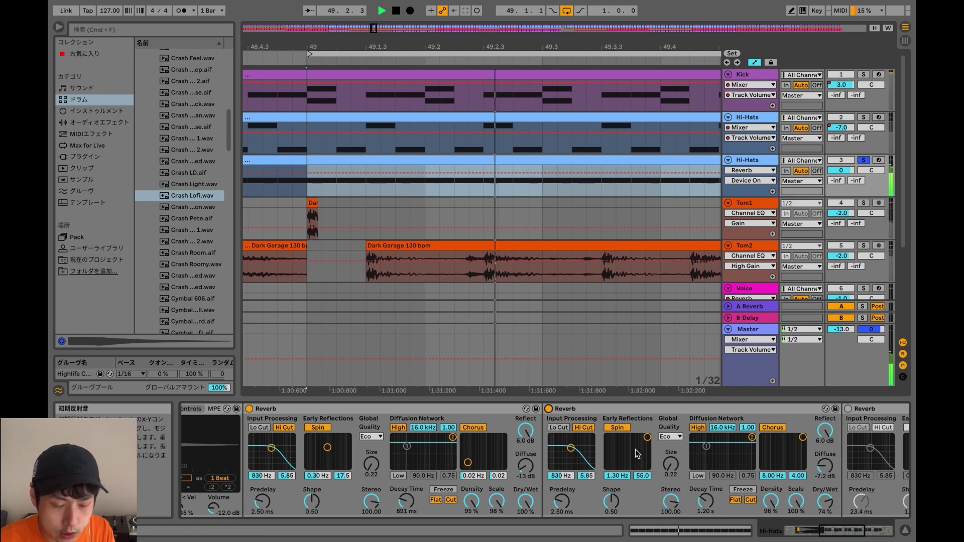
scroll(635, 450, "right", 2)
scroll(634, 450, "right", 6)
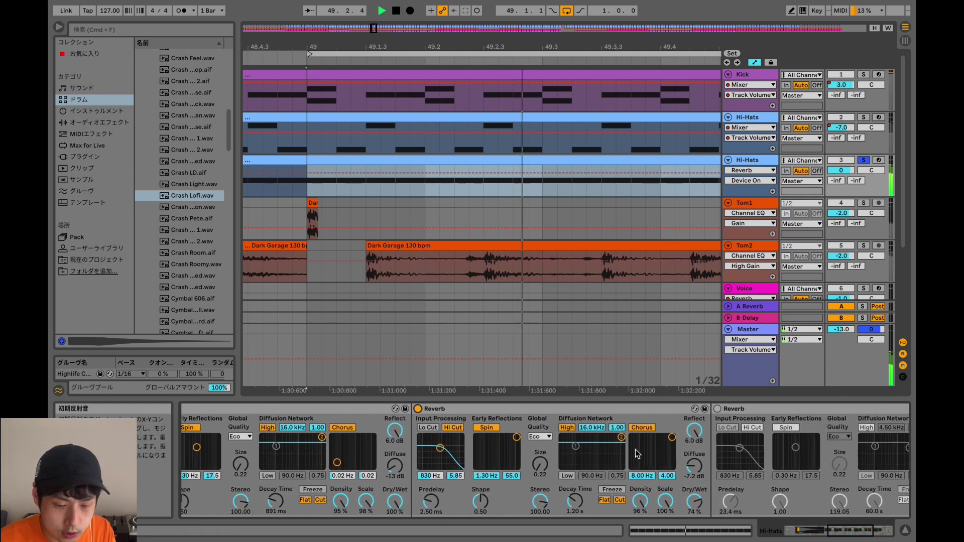
scroll(635, 450, "right", 8)
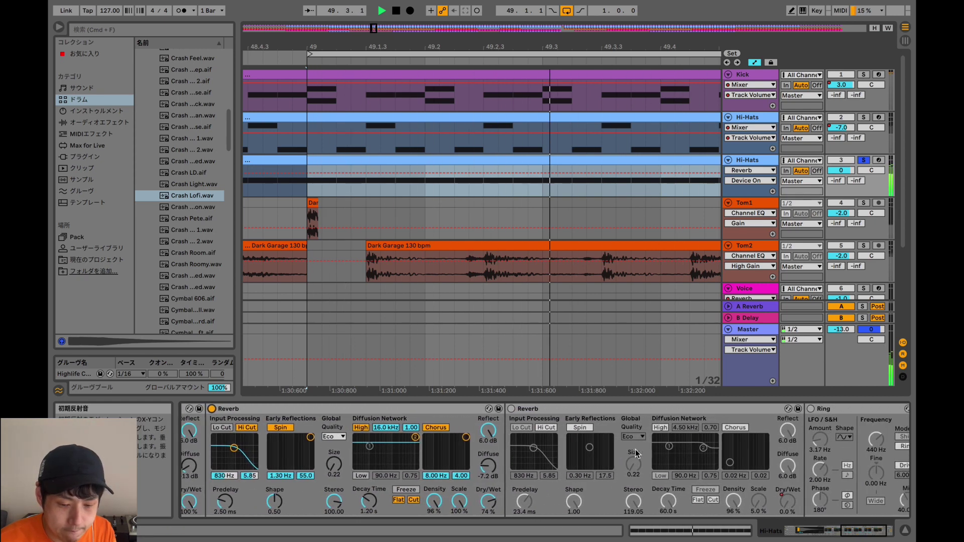
- Turn on the third Reverb and the Ring device at the end of the second Hi-Hats track's chain
left_click(501, 409)
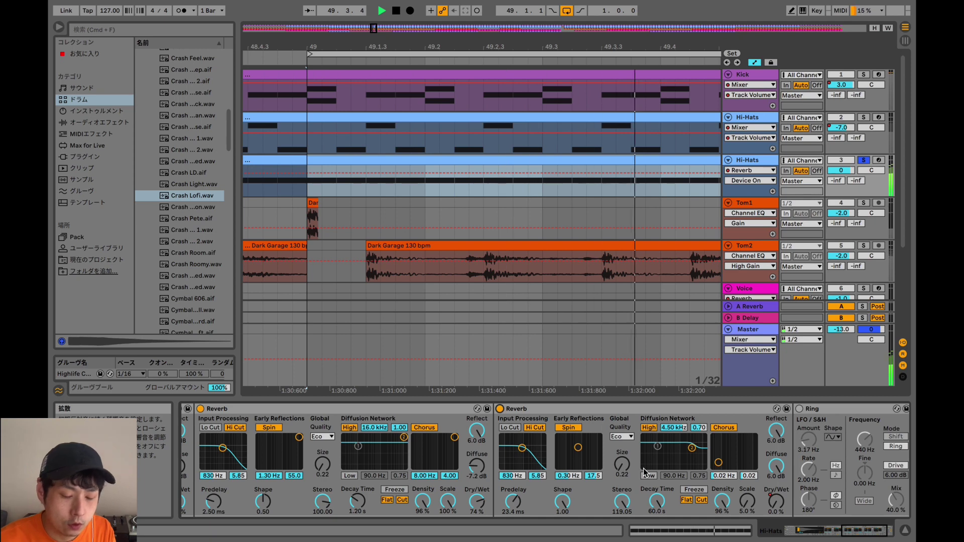
scroll(697, 477, "right", 3)
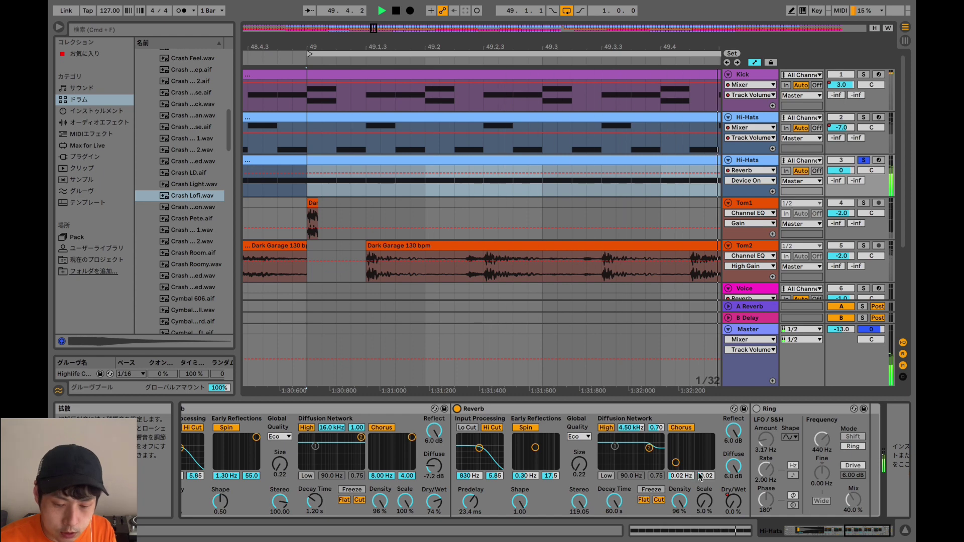
left_click(756, 409)
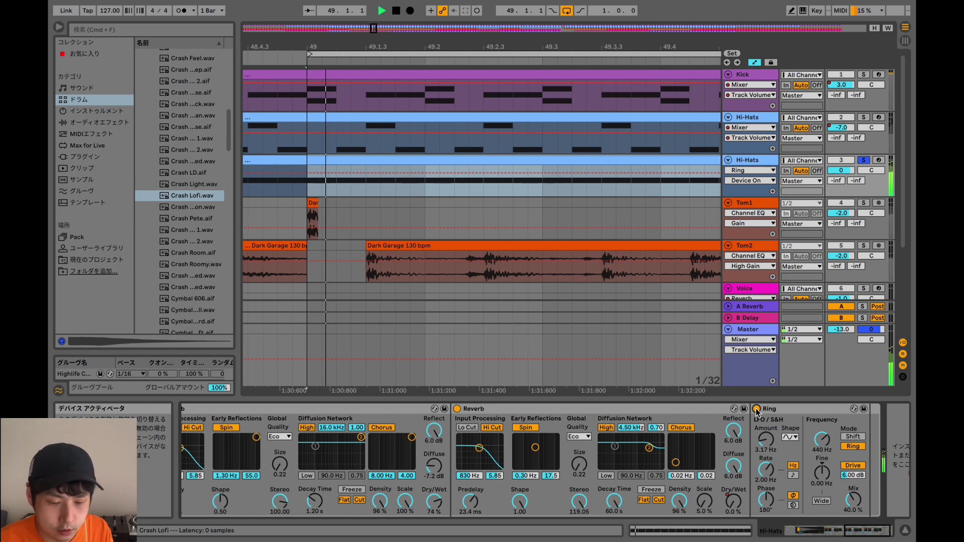
- Turn off all three Reverb devices on the soloed Hi-Hats track during playback, leaving only Ring active after the sampler
left_click(457, 409)
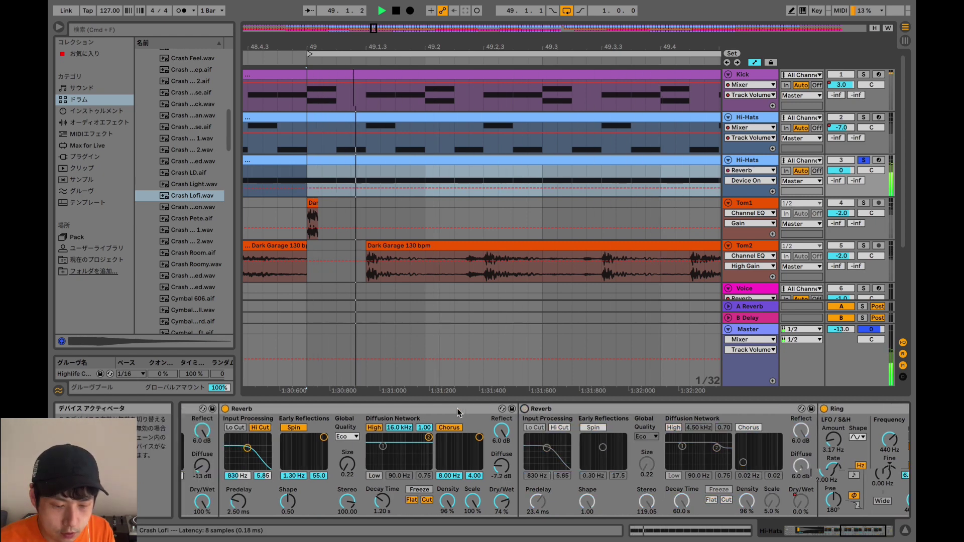
left_click(478, 409)
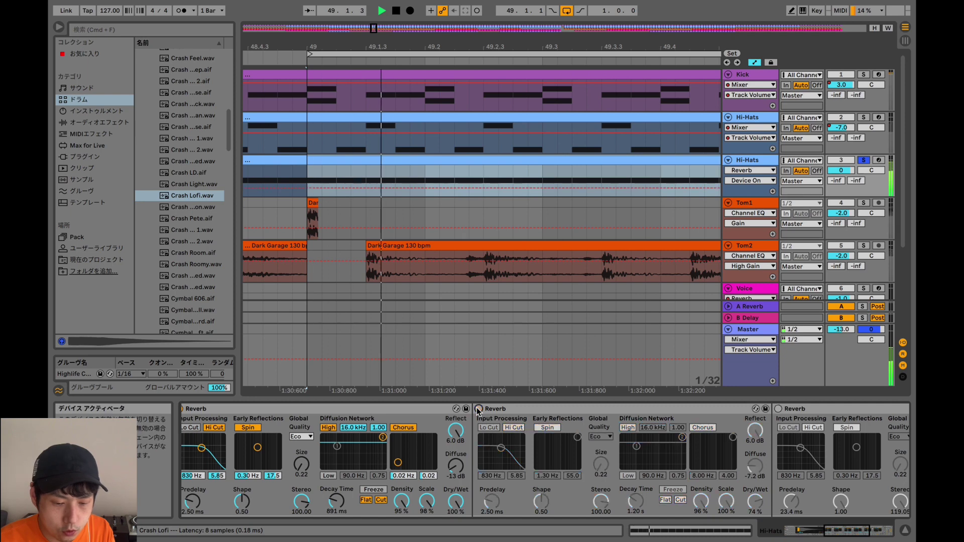
scroll(478, 409, "left", 5)
left_click(457, 409)
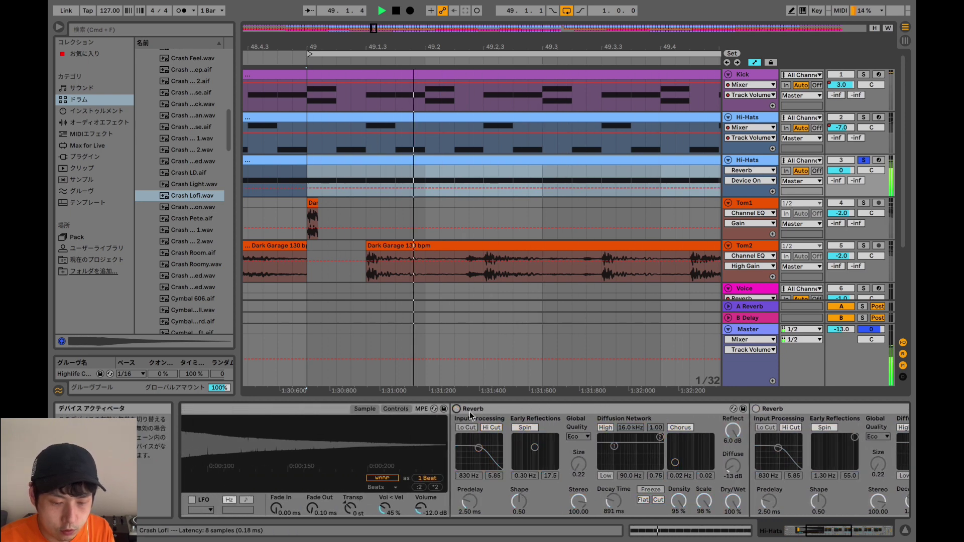
- Turn the three Reverb devices on the soloed Hi-Hats track back on during playback
left_click(457, 409)
scroll(611, 453, "right", 2)
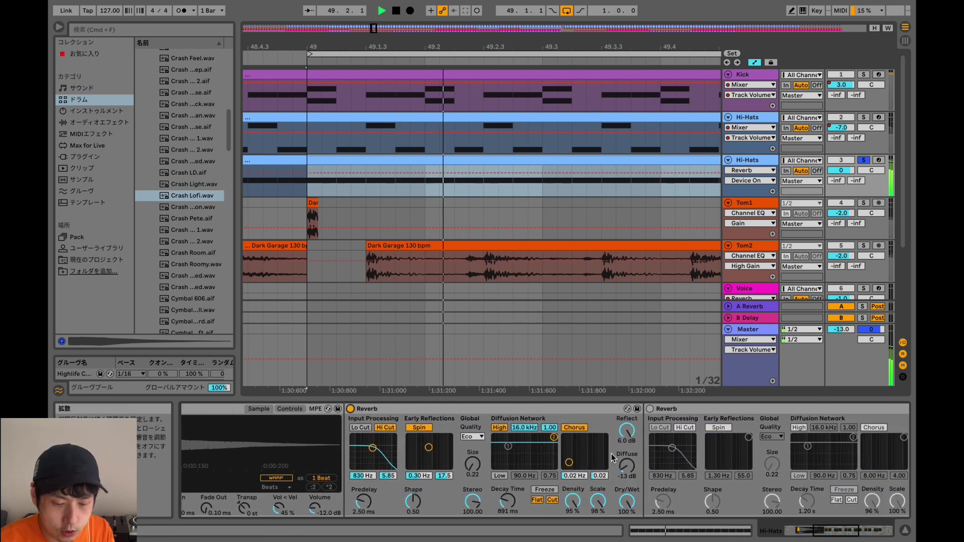
scroll(611, 453, "right", 4)
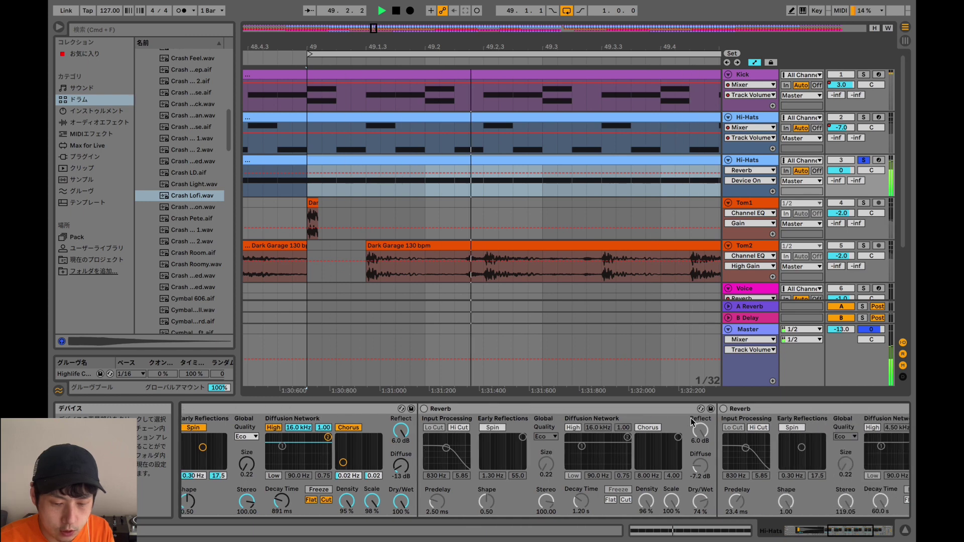
left_click(723, 408)
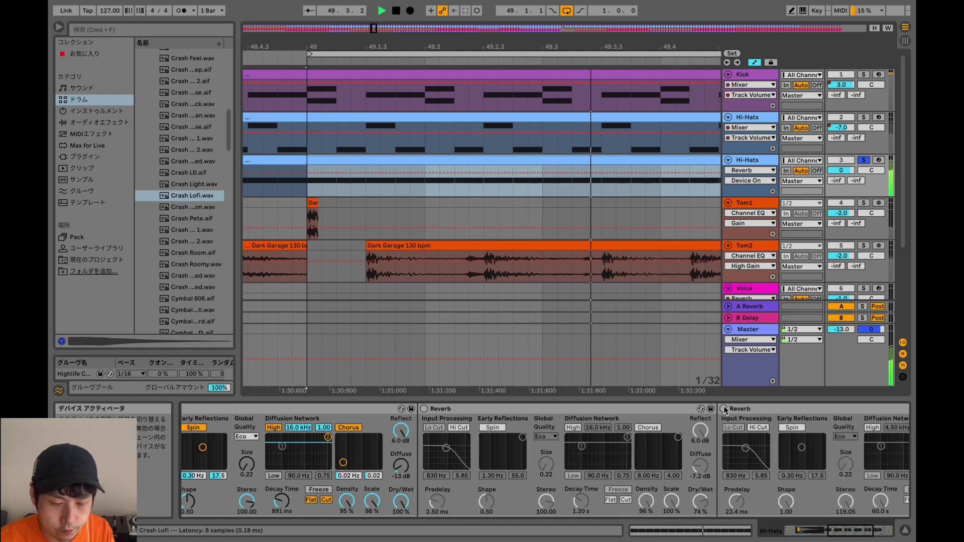
left_click(424, 409)
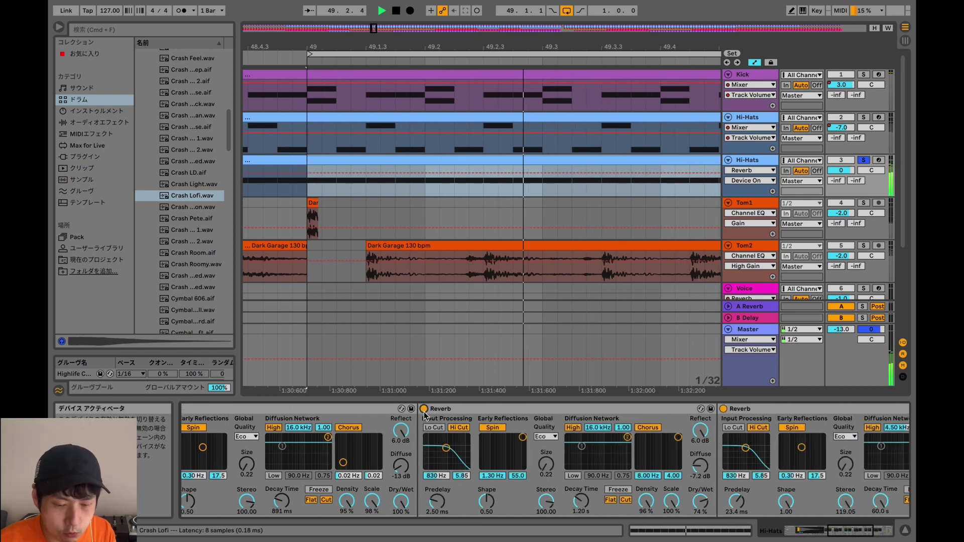
- Examine the full Hi-Hats device chain during playback, from the Crash Lofi sampler through the three Reverbs to Ring
scroll(582, 442, "right", 5)
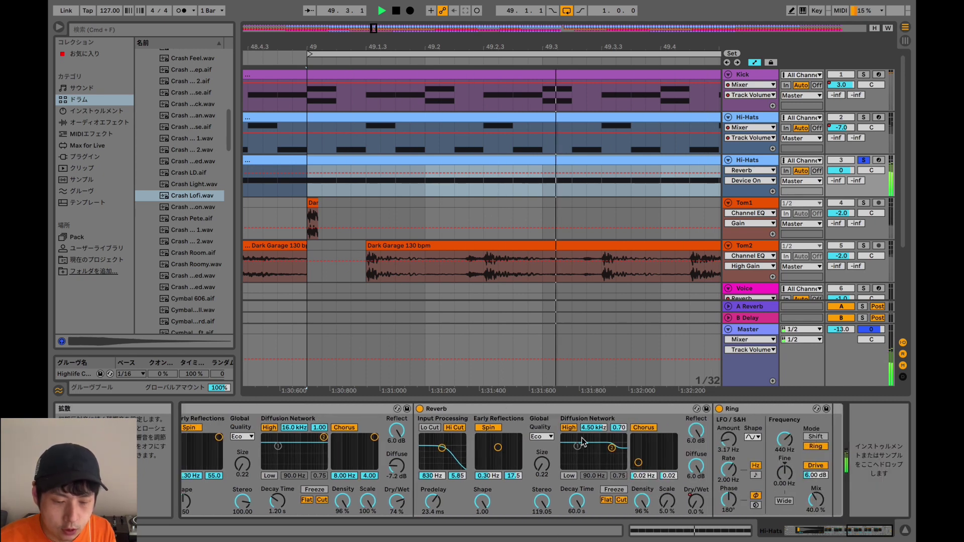
scroll(582, 442, "left", 4)
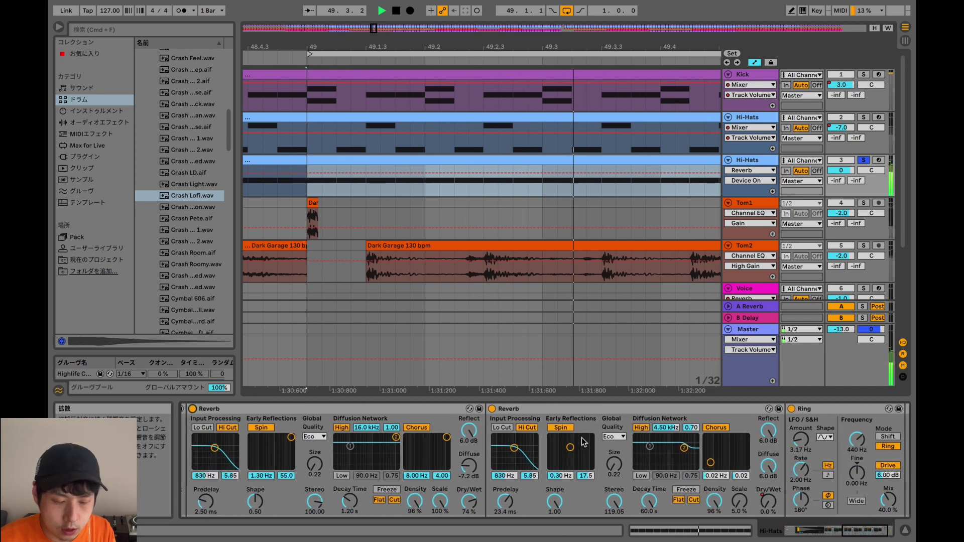
scroll(581, 440, "left", 1)
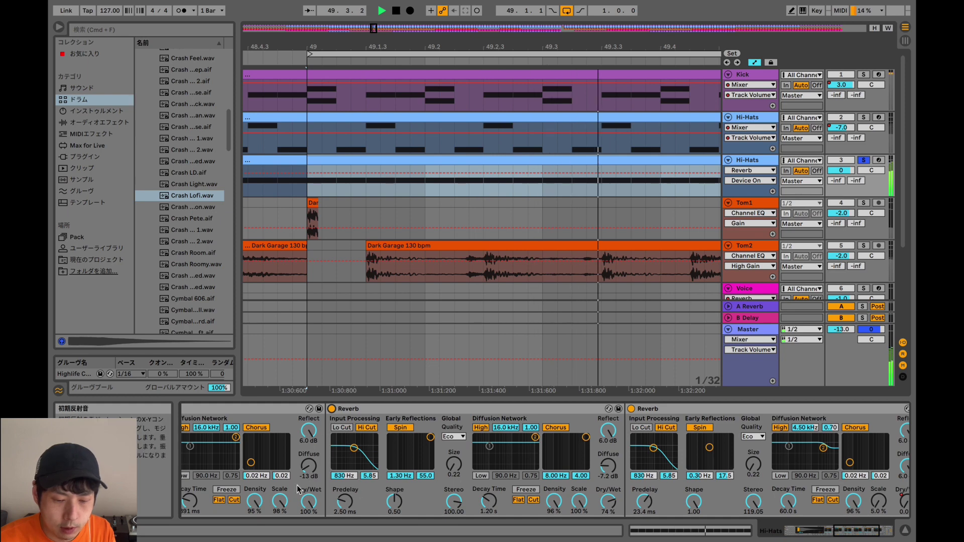
scroll(573, 460, "right", 4)
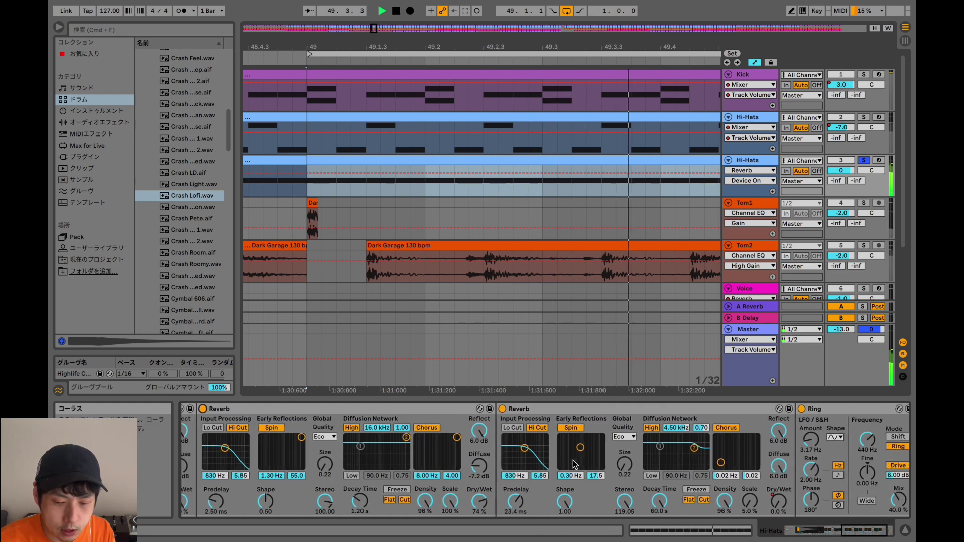
scroll(573, 460, "left", 8)
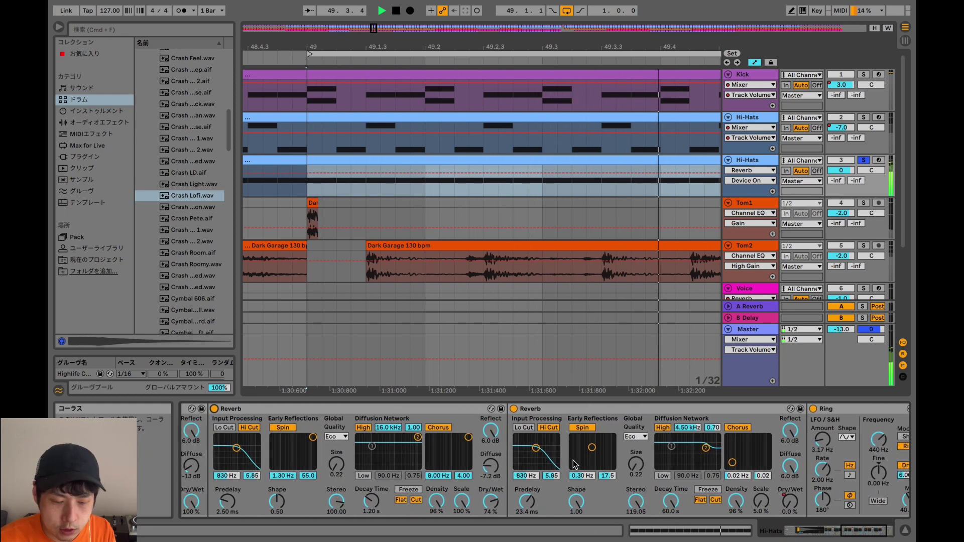
scroll(574, 459, "left", 12)
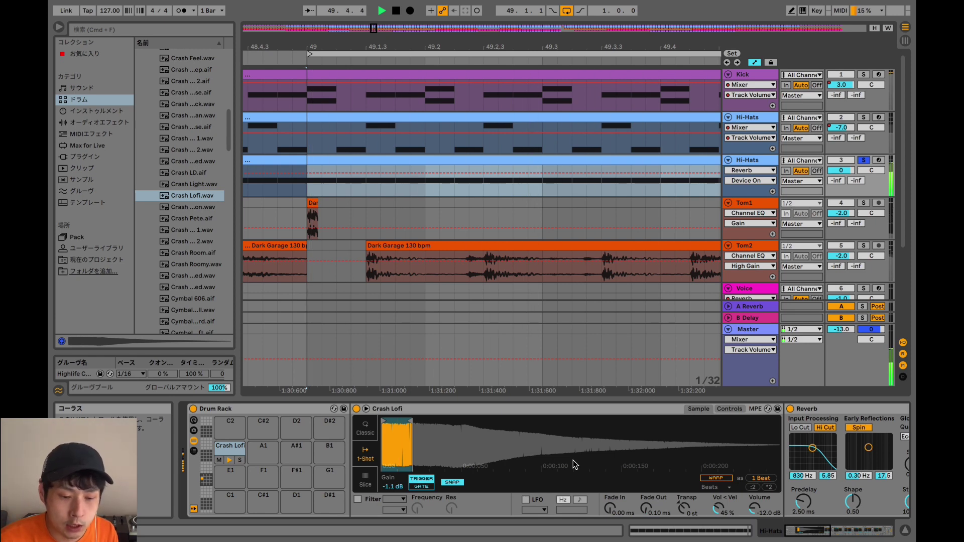
scroll(573, 460, "right", 5)
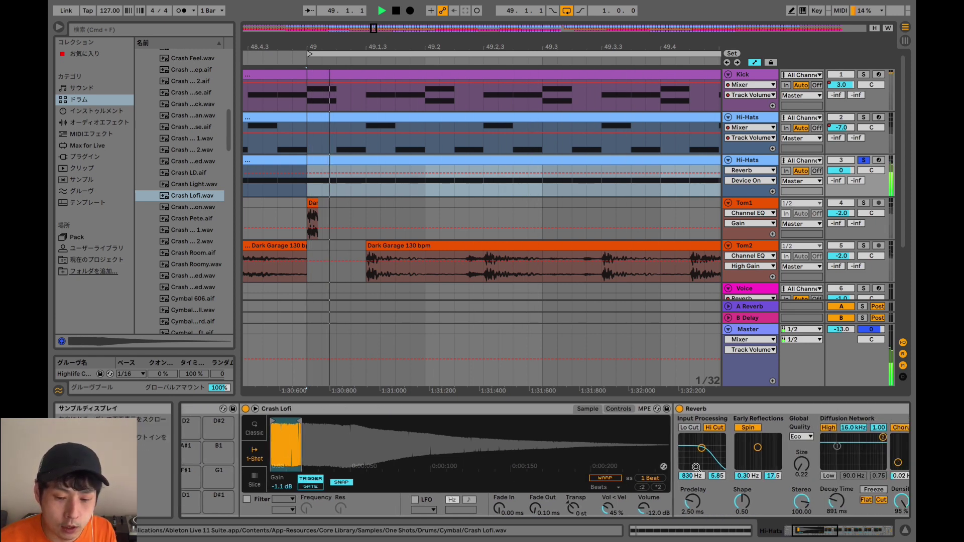
scroll(695, 467, "right", 2)
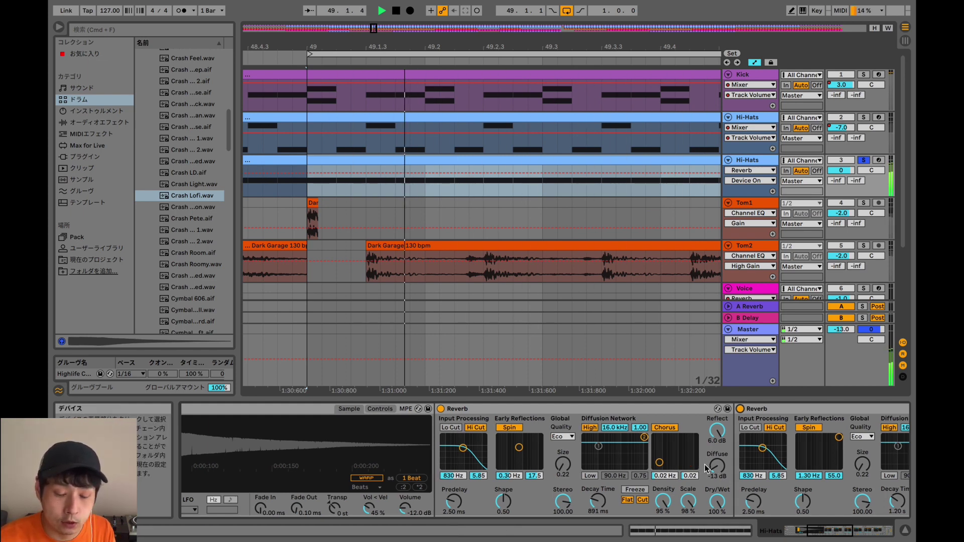
scroll(695, 467, "right", 3)
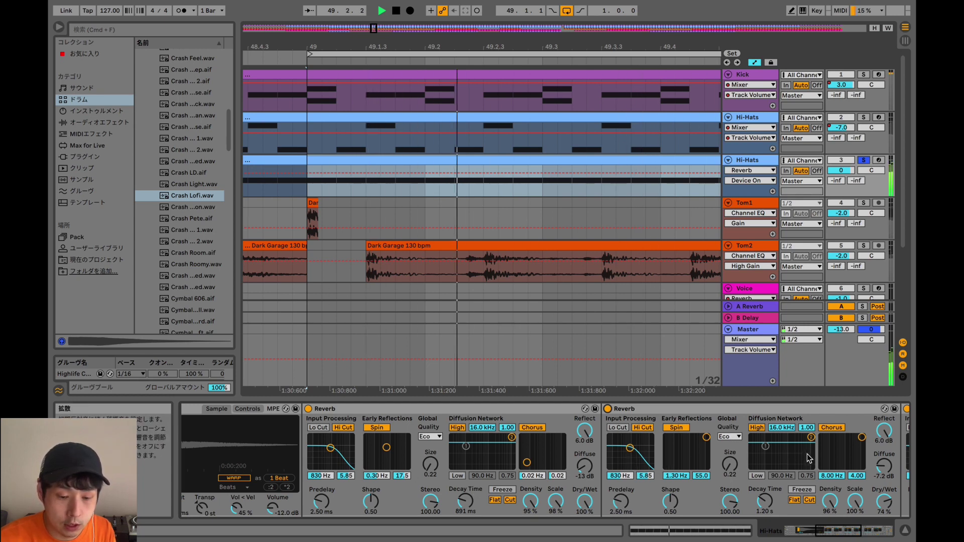
scroll(807, 454, "right", 4)
scroll(808, 457, "right", 6)
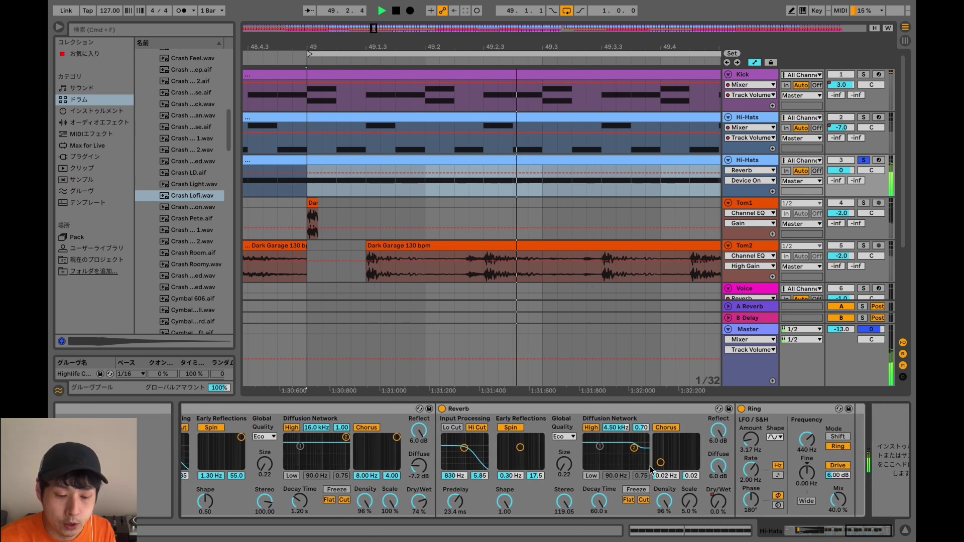
scroll(585, 411, "left", 6)
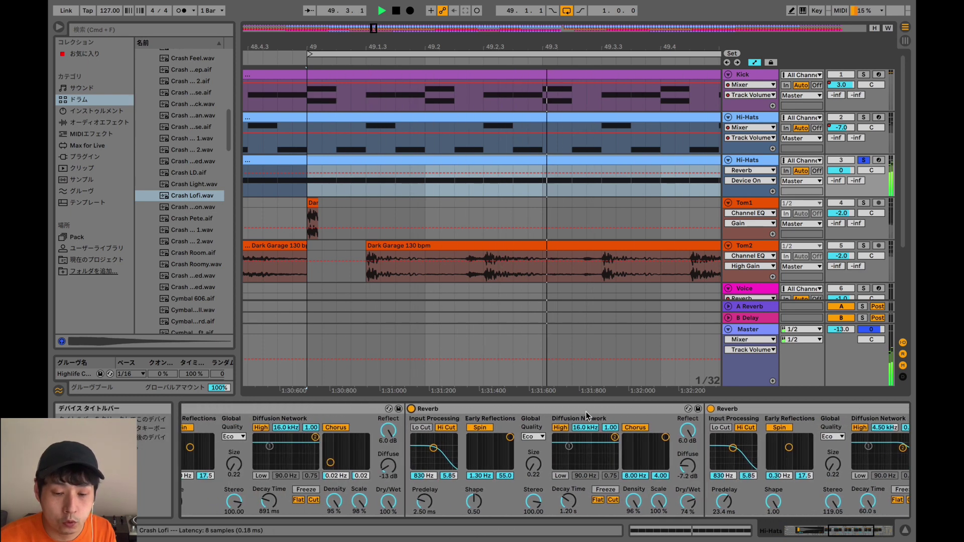
scroll(586, 412, "left", 5)
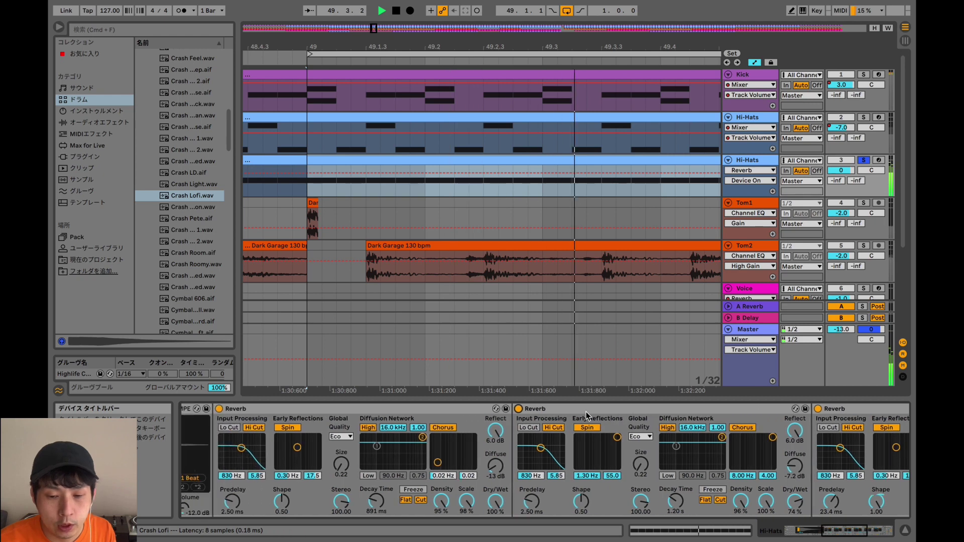
scroll(586, 411, "left", 1)
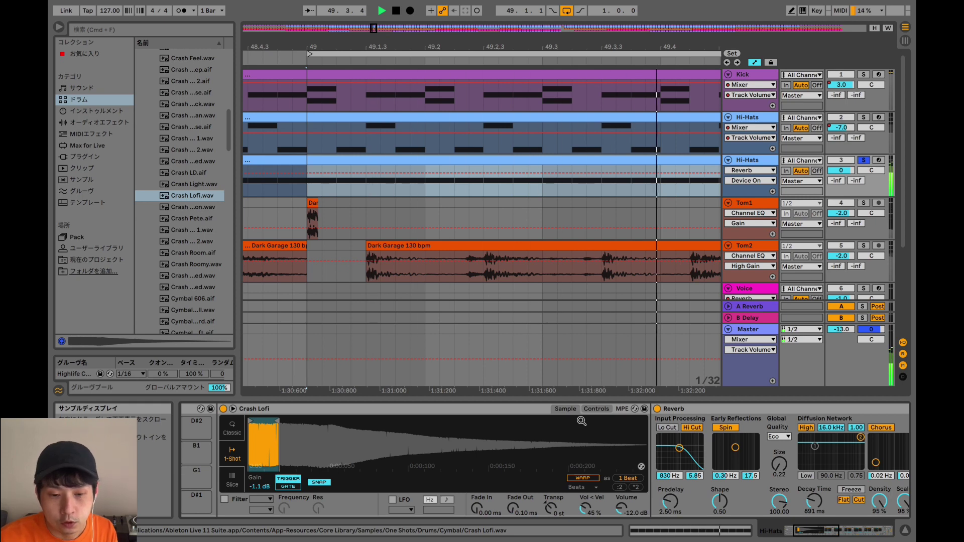
scroll(422, 462, "left", 1)
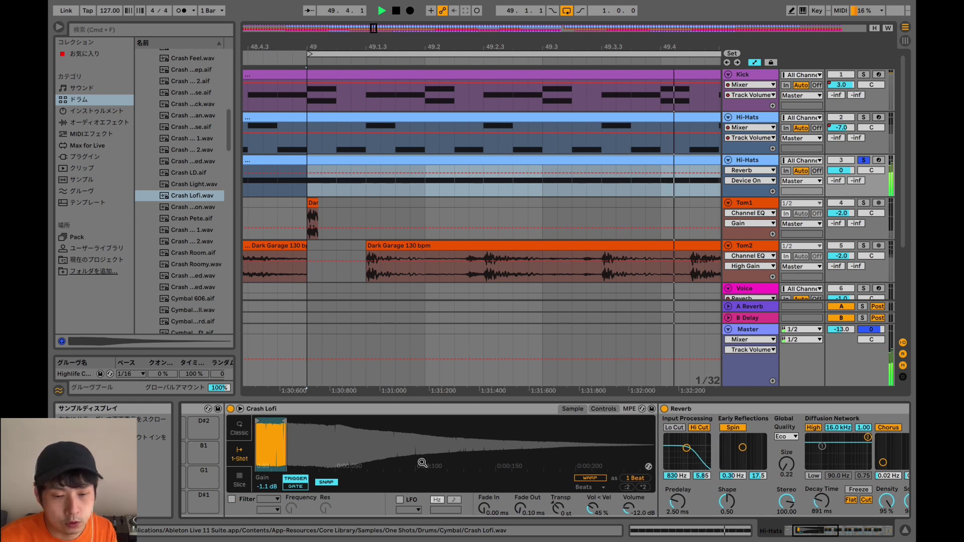
- Unsolo the second Hi-Hats track, set its monitoring to In and play the loop with the other tracks
key("space")
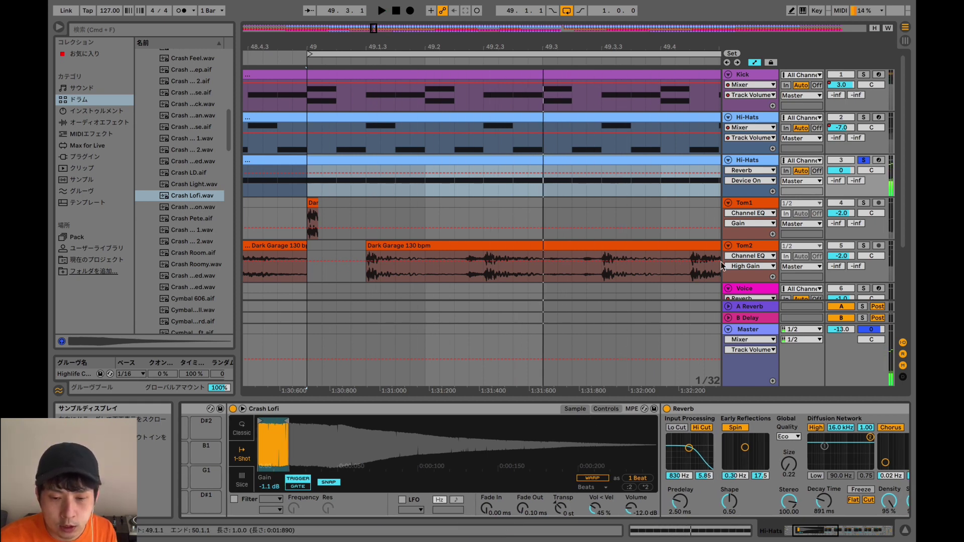
left_click(786, 171)
left_click(864, 160)
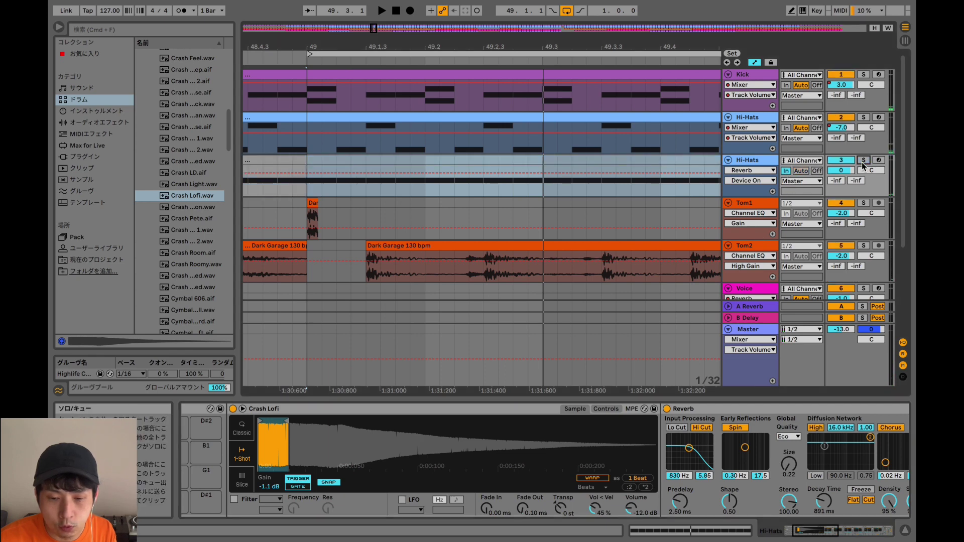
key("space")
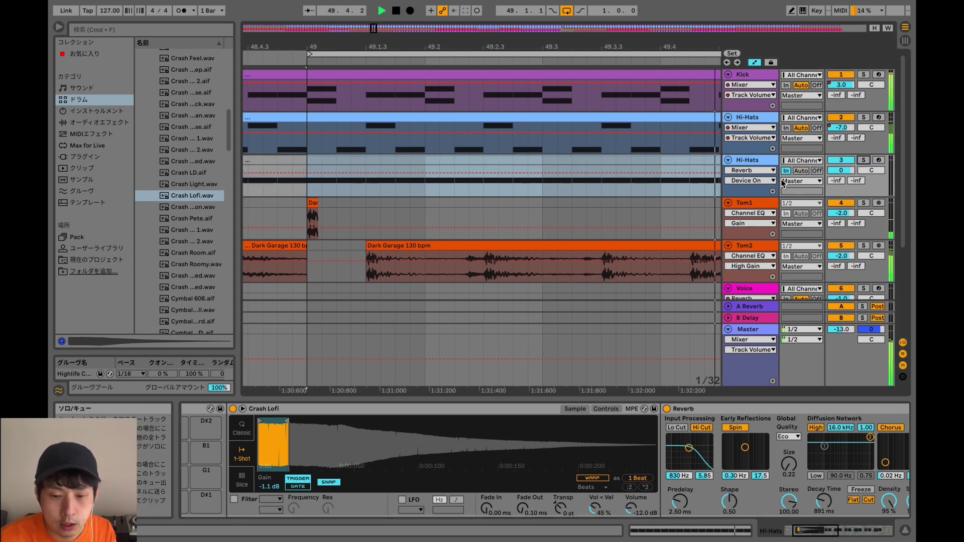
- Compare the full loop with the second Hi-Hats track's monitoring set to Auto and then back to In
left_click(801, 171)
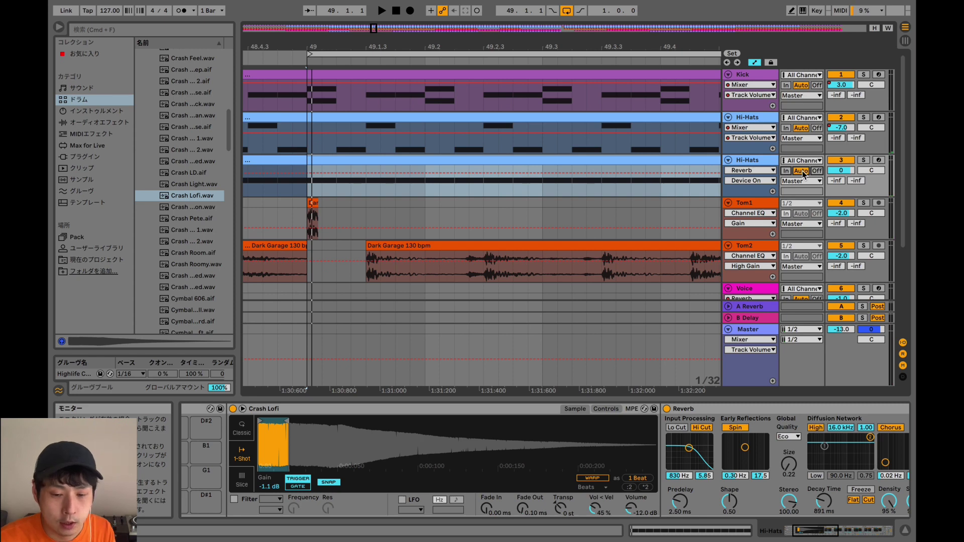
key("space")
left_click(786, 171)
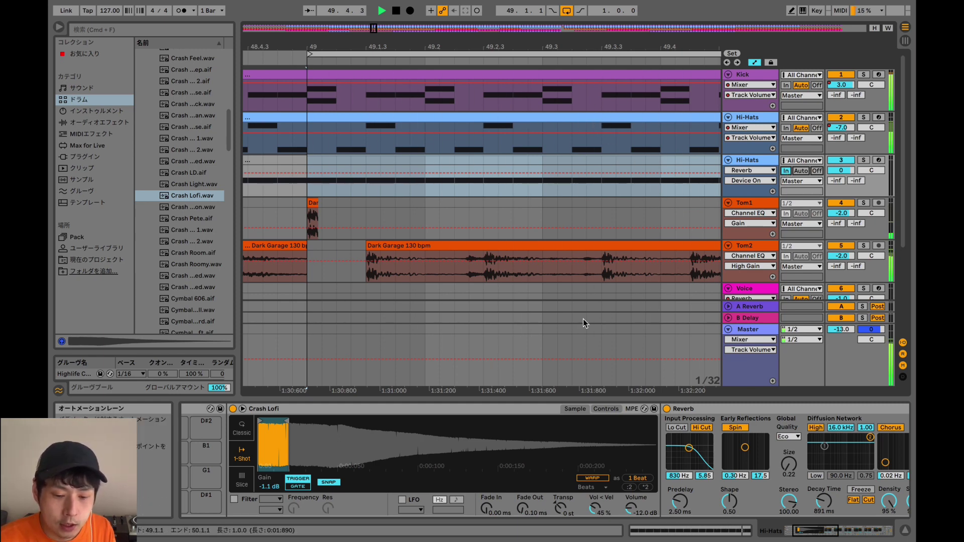
- Turn off the three Reverbs and Ring on the second Hi-Hats track while the loop plays
left_click(667, 409)
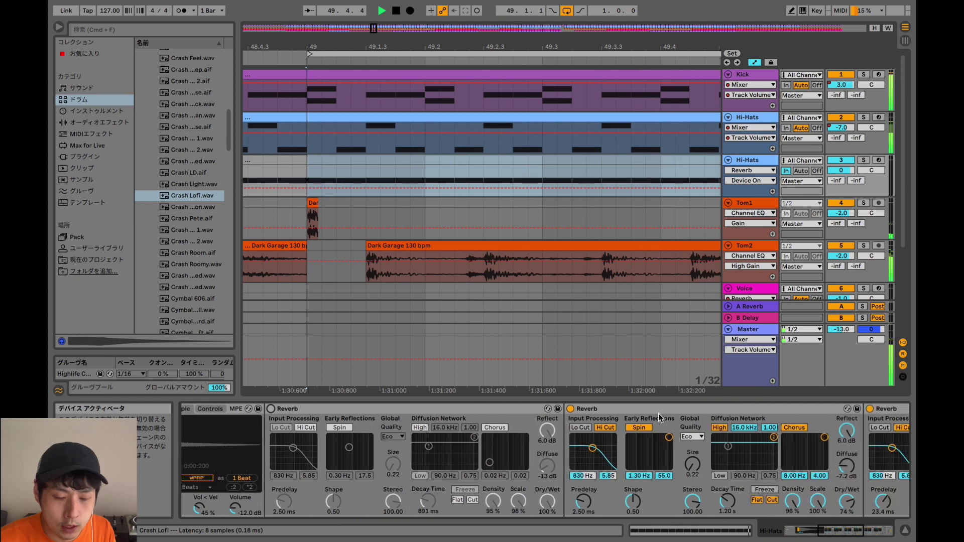
left_click(571, 408)
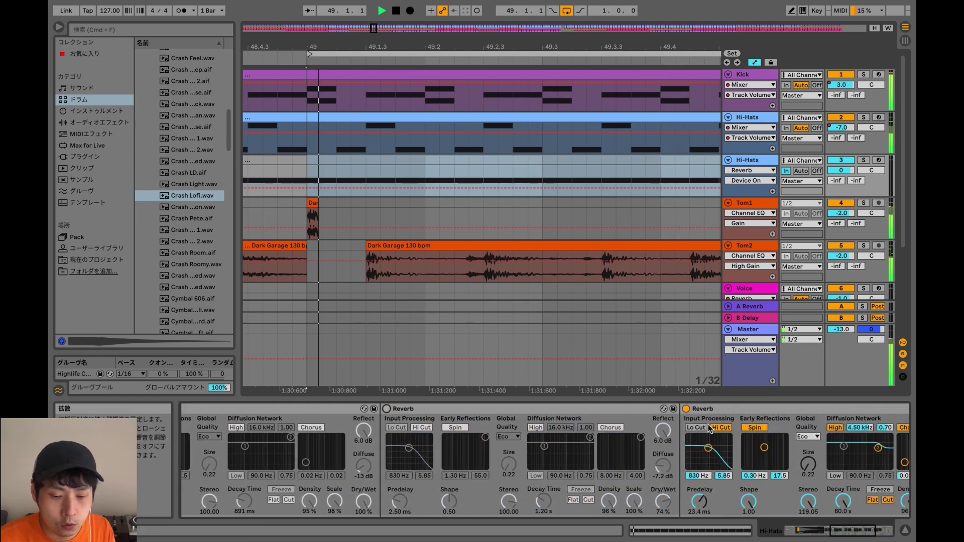
left_click(686, 409)
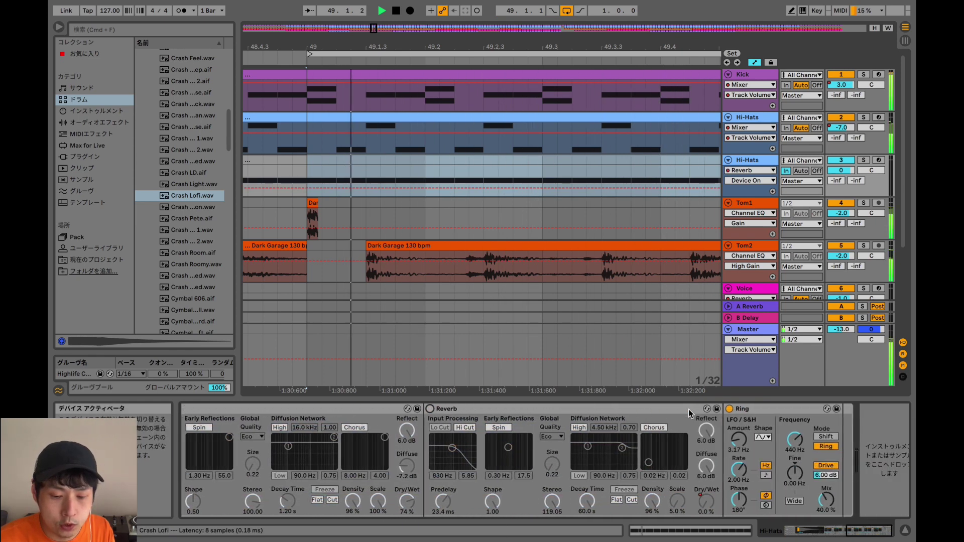
left_click(731, 408)
scroll(537, 444, "left", 10)
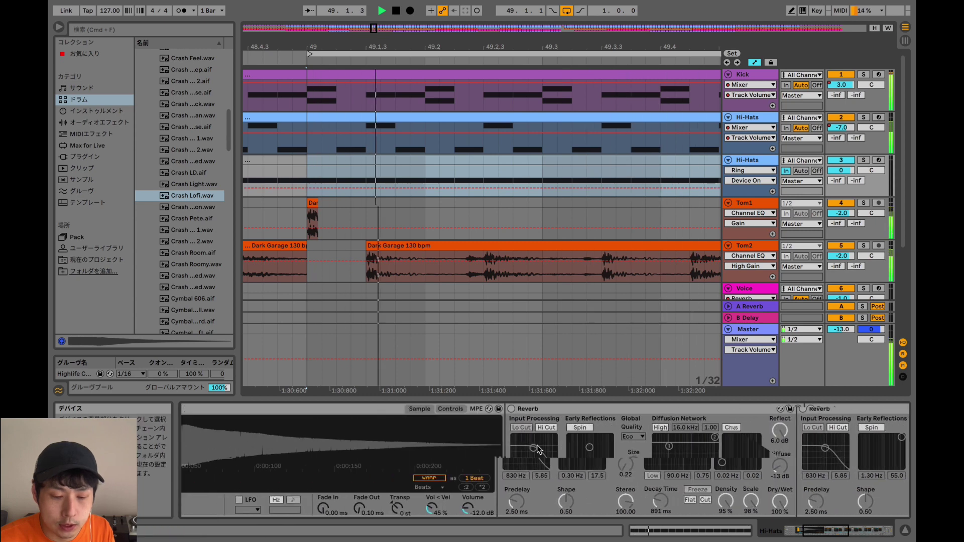
- Set the second Hi-Hats track's monitoring to Auto, play the loop with its effects bypassed, and stop playback
left_click(804, 171)
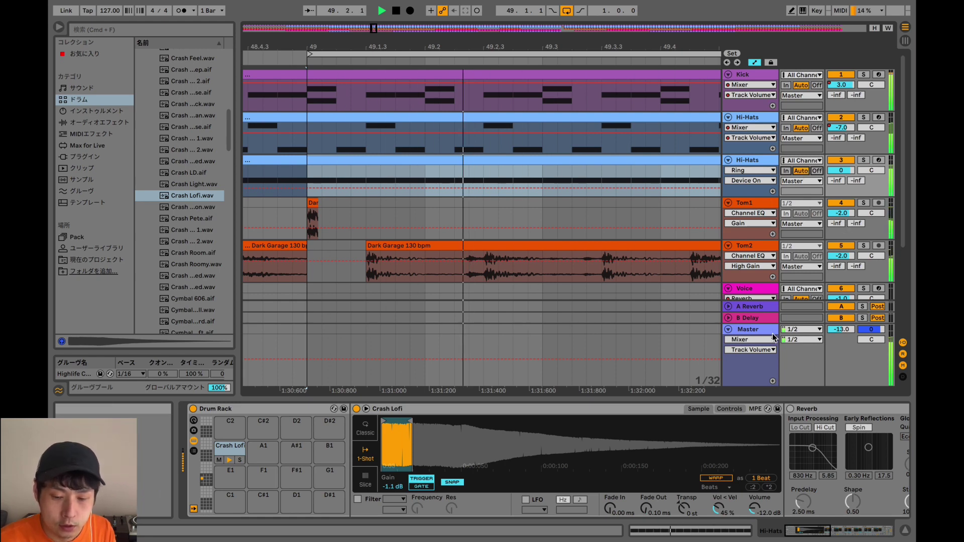
scroll(757, 444, "right", 10)
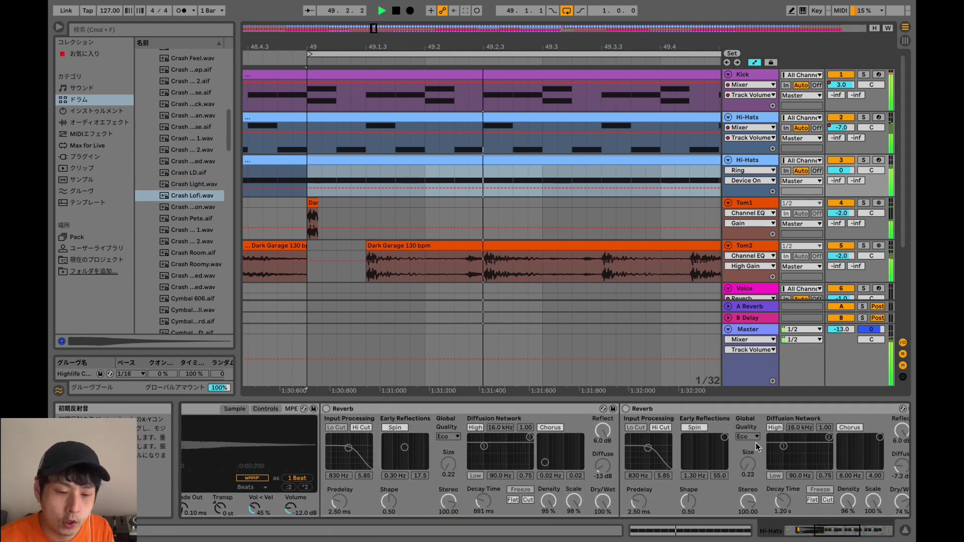
scroll(755, 442, "right", 4)
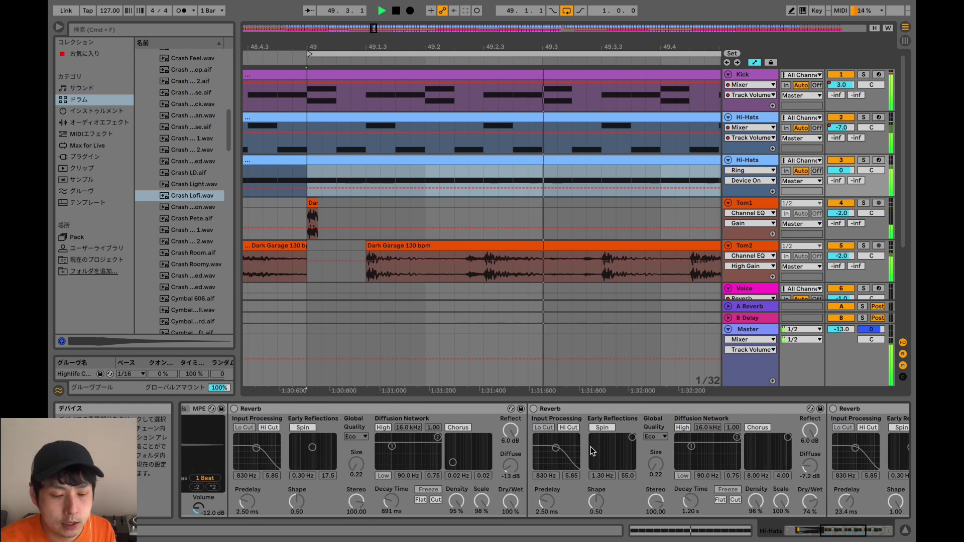
key("space")
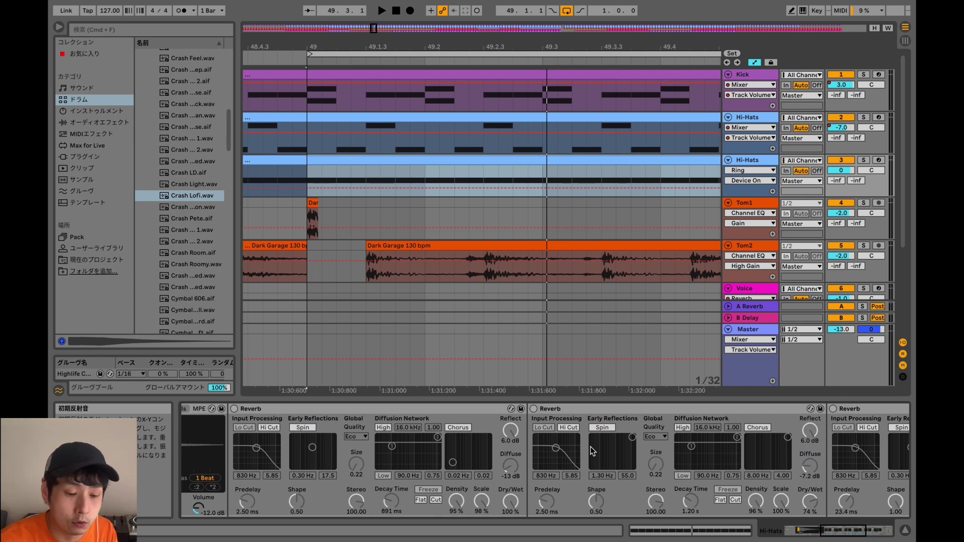
- Restart the loop and select the source sample Crash Lofi.wav in the browser
key("space")
scroll(432, 456, "left", 10)
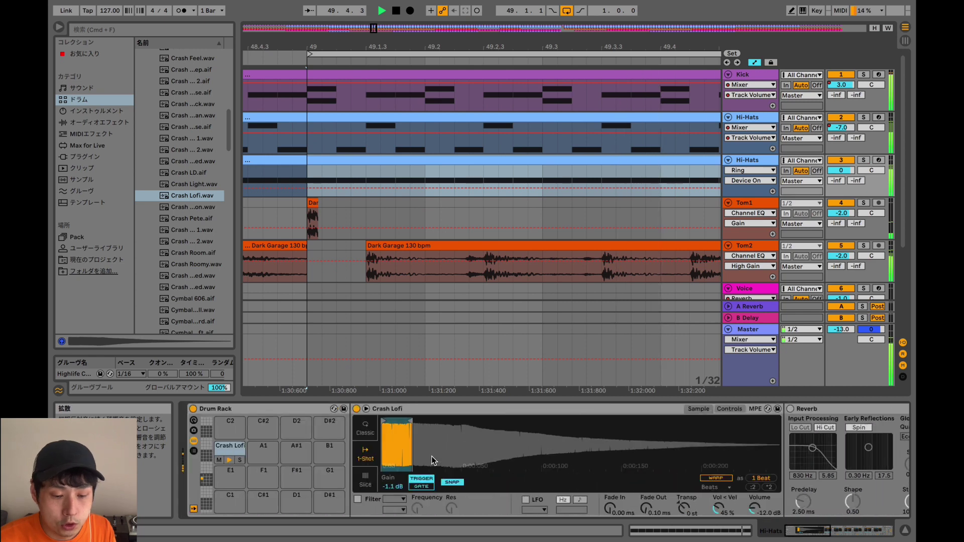
double_click(190, 196)
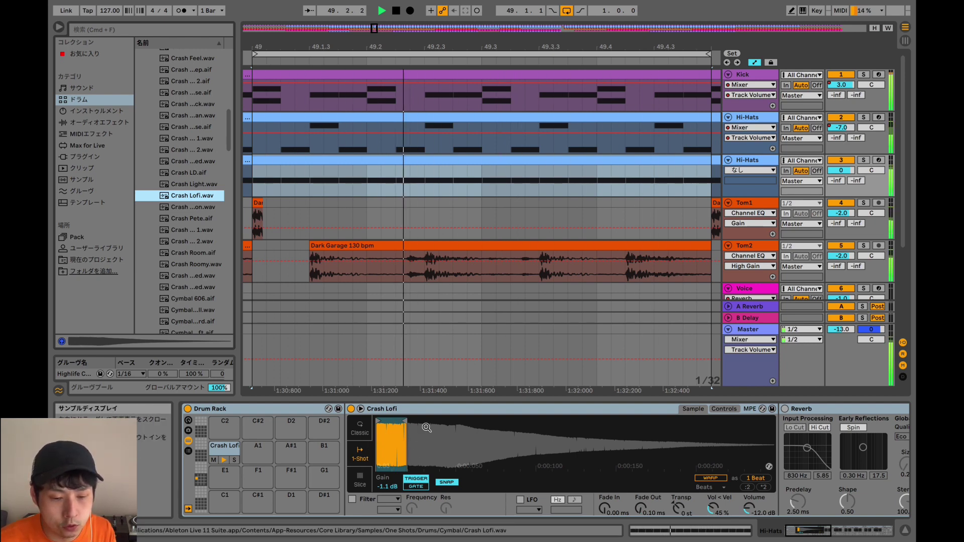
- Turn the first and second Reverbs on the second Hi-Hats track back on one after the other during playback
scroll(555, 462, "right", 5)
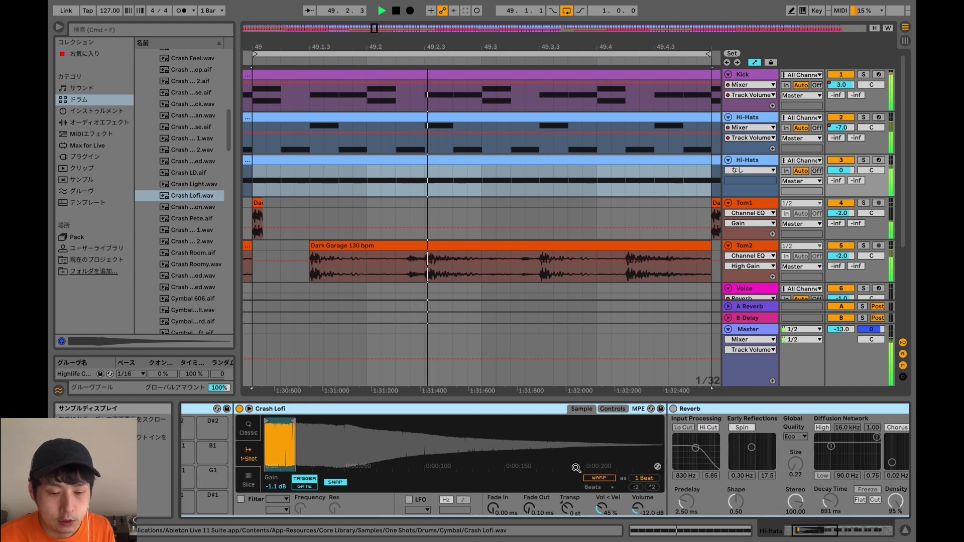
scroll(576, 468, "right", 6)
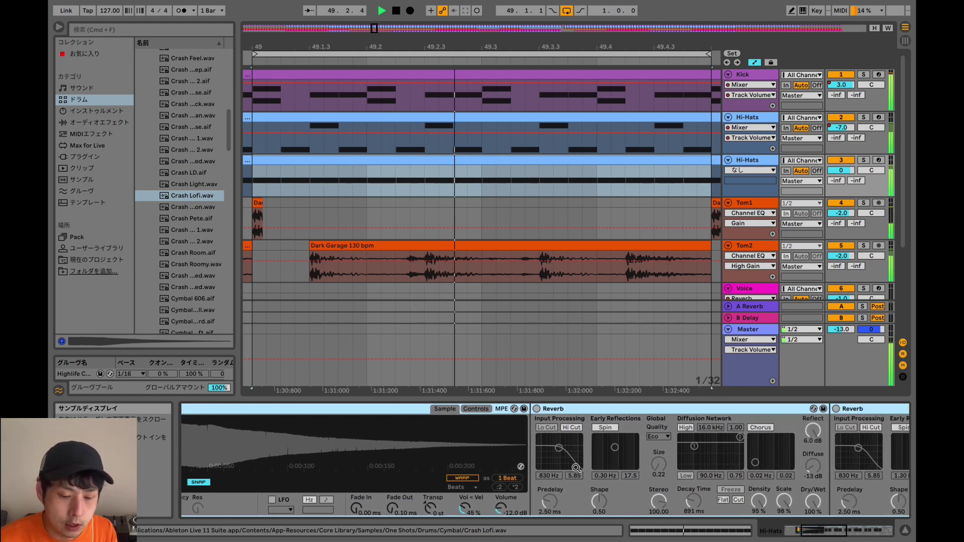
scroll(576, 467, "right", 5)
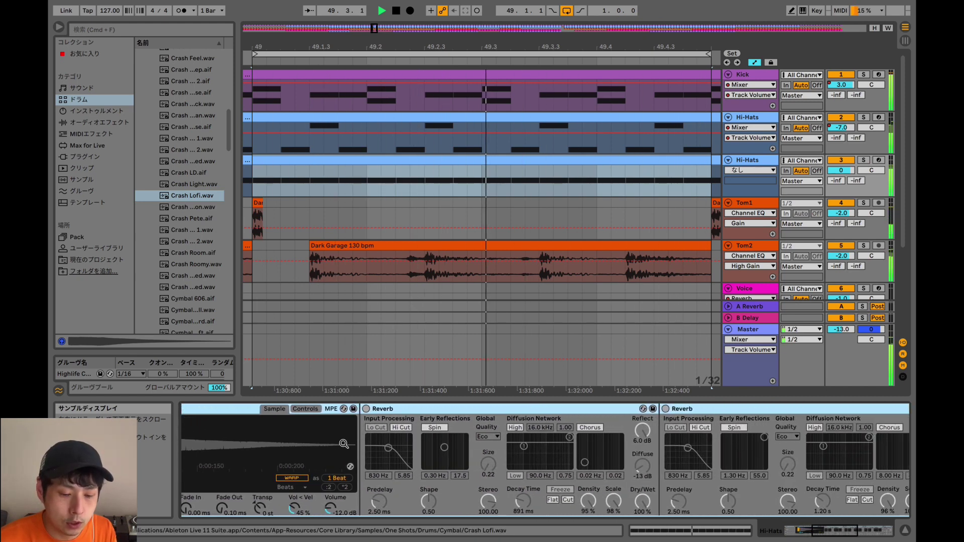
left_click(366, 409)
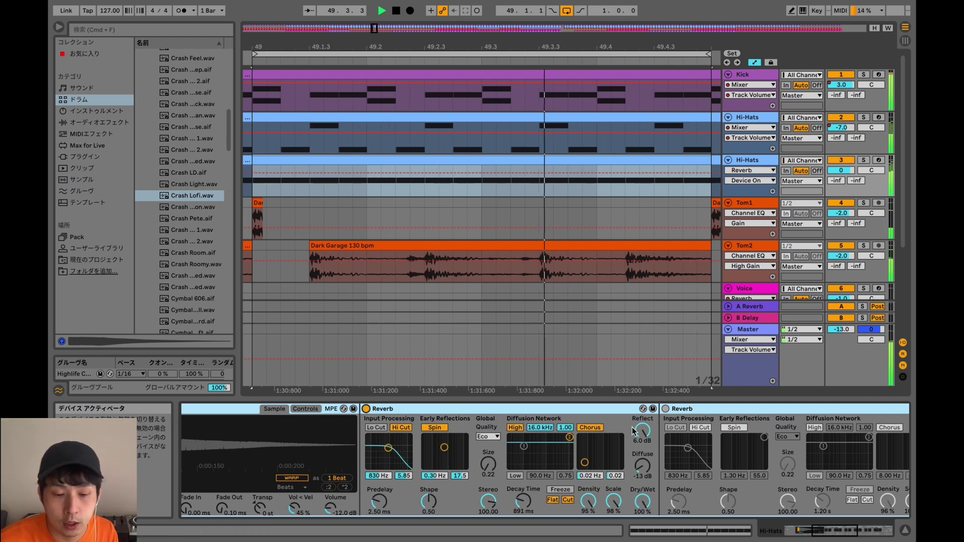
scroll(661, 492, "right", 2)
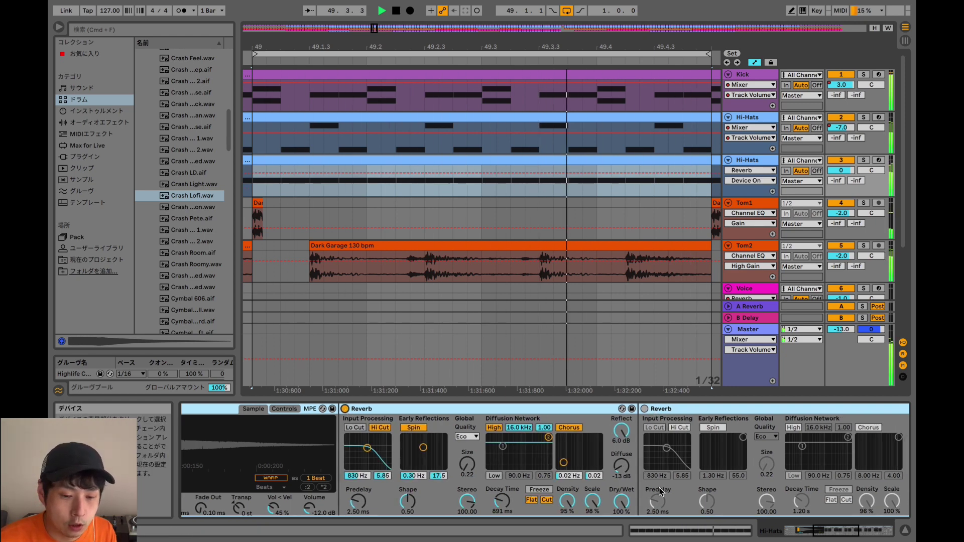
scroll(660, 492, "right", 4)
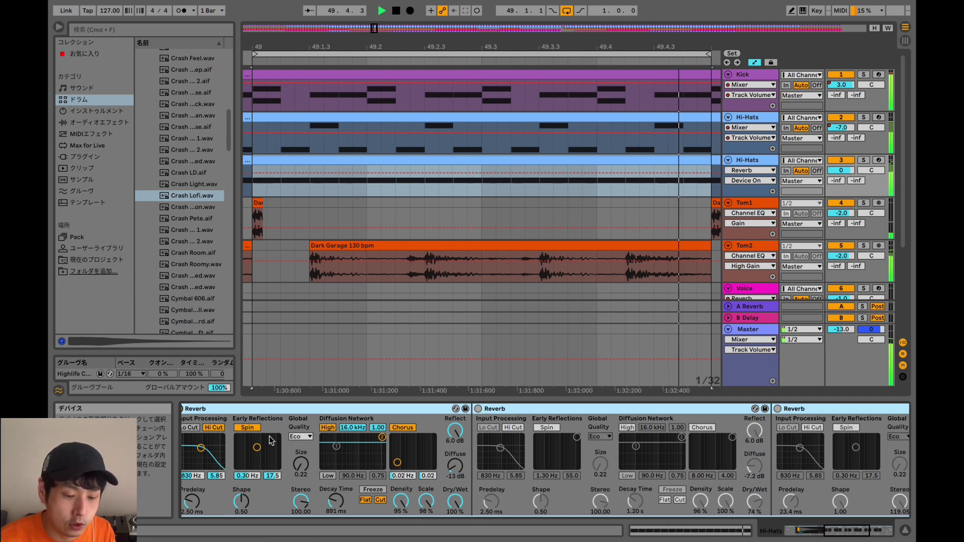
left_click(478, 408)
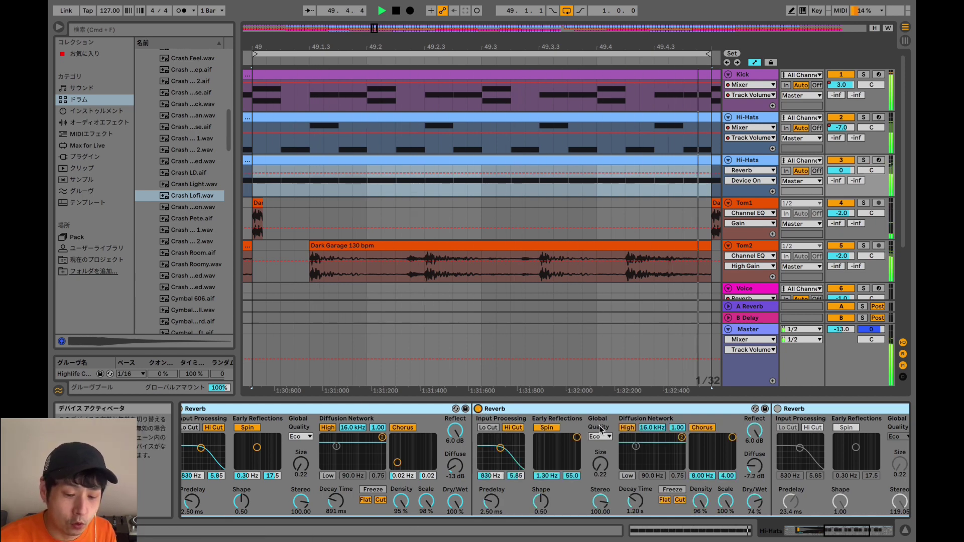
- Turn on the third Reverb and the Ring device at the end of the second Hi-Hats track's chain
scroll(639, 433, "right", 6)
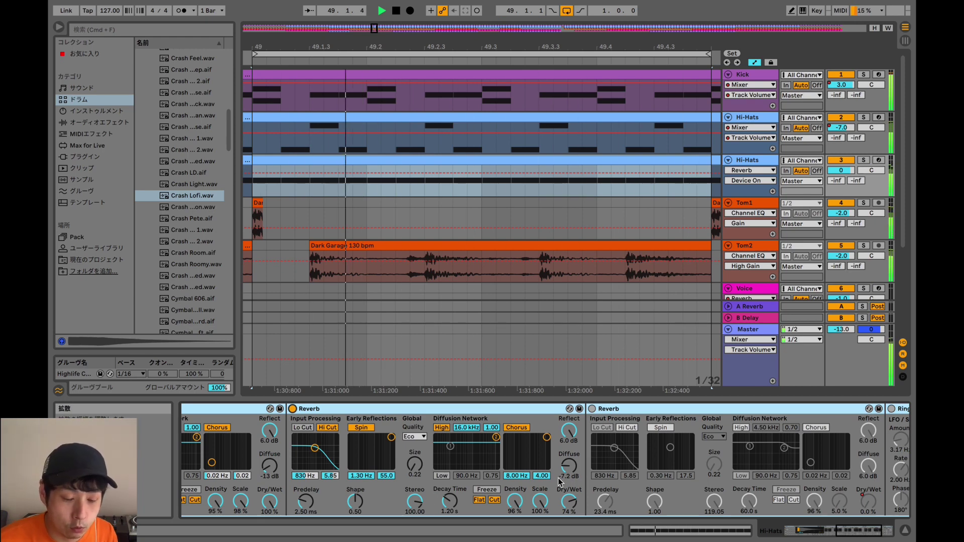
left_click(592, 409)
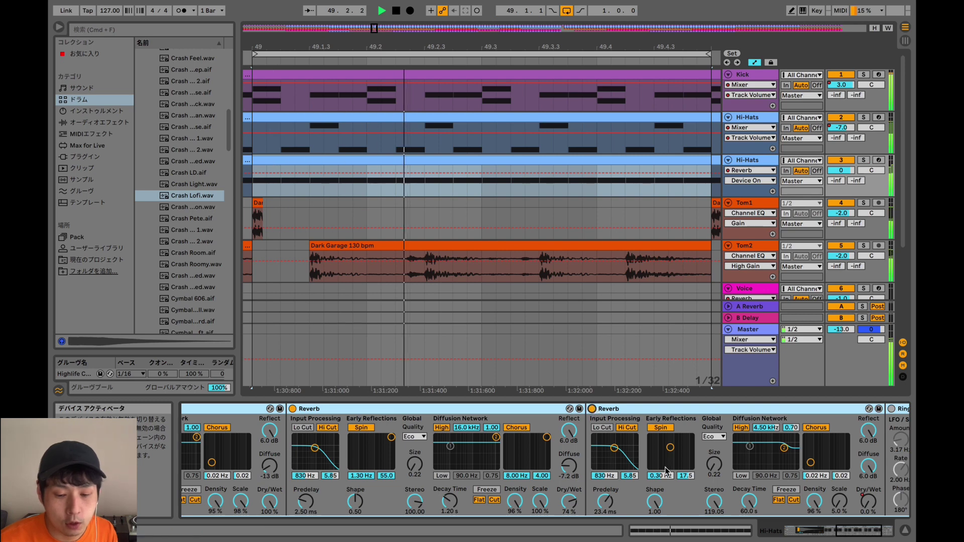
scroll(666, 470, "right", 5)
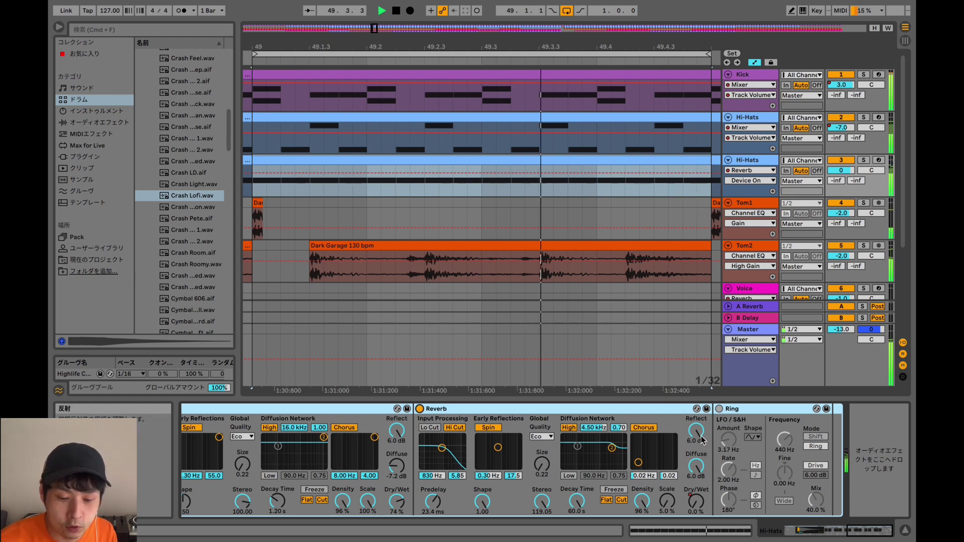
left_click(719, 409)
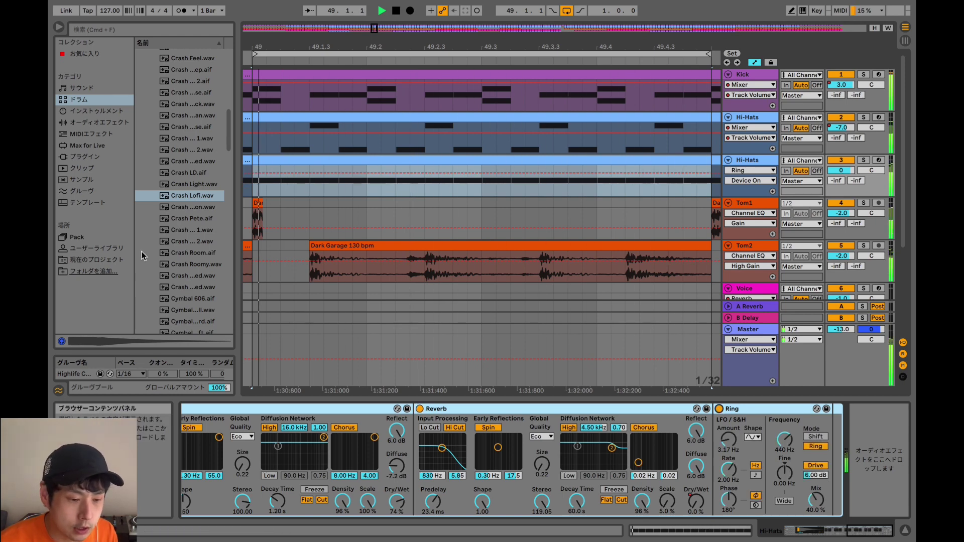
- Browse the audio effects and expand the Auto Filter presets under EQ & Filters
left_click(82, 125)
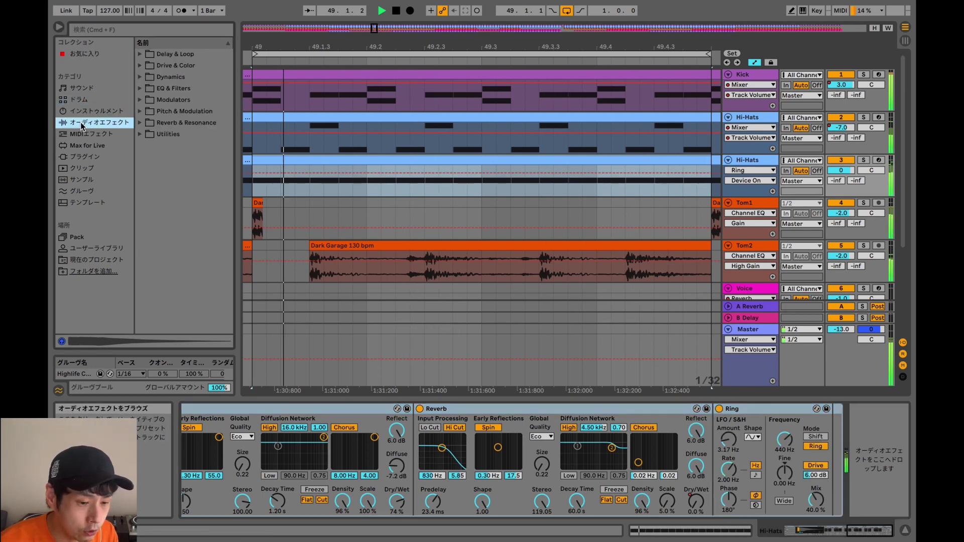
left_click(145, 88)
left_click(145, 101)
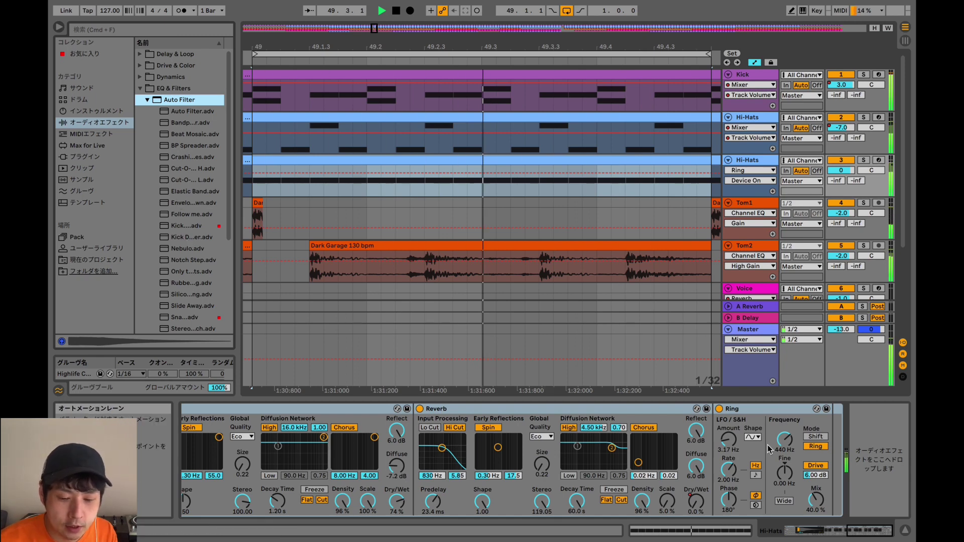
- Examine the second Hi-Hats track's device chain from the Drum Rack to Ring with all effects on, and stop playback
scroll(366, 484, "left", 10)
scroll(368, 485, "right", 6)
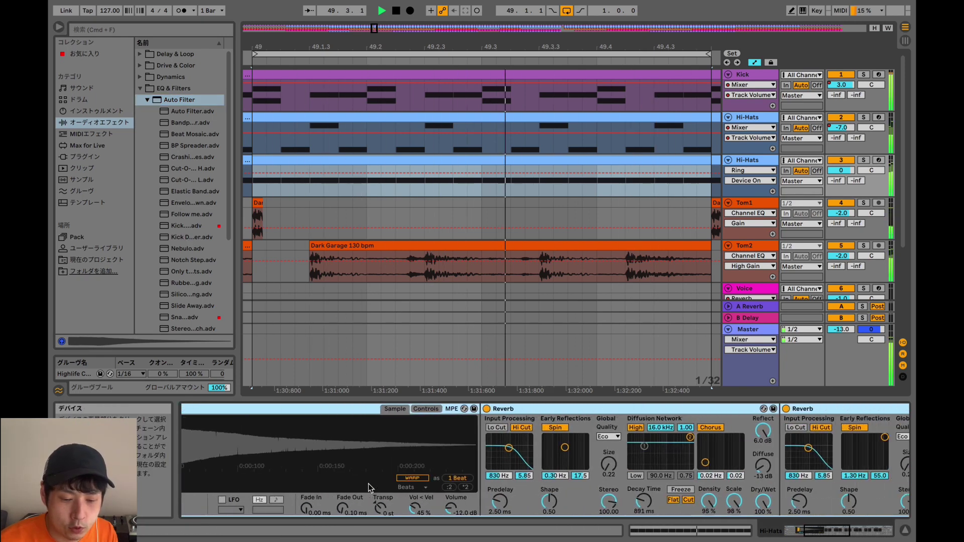
scroll(368, 483, "left", 20)
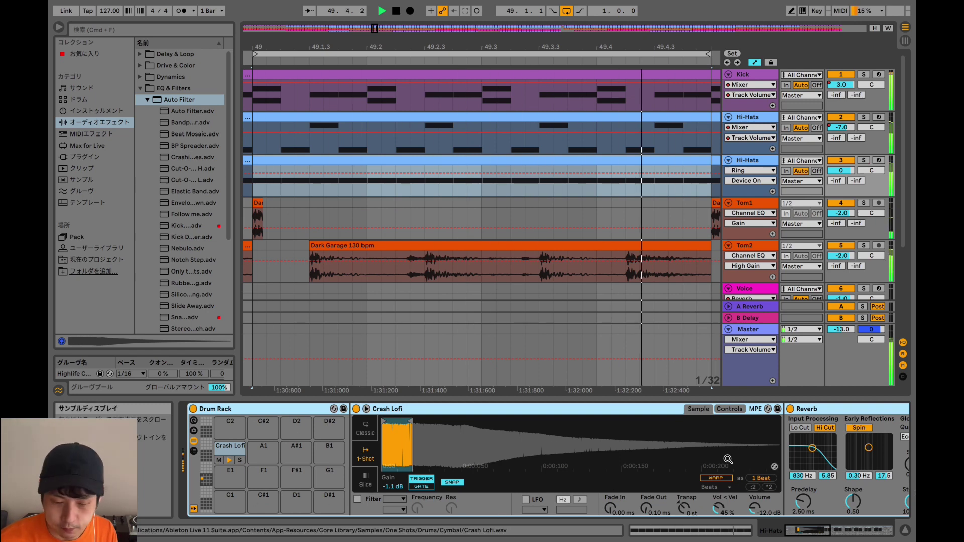
scroll(678, 458, "right", 10)
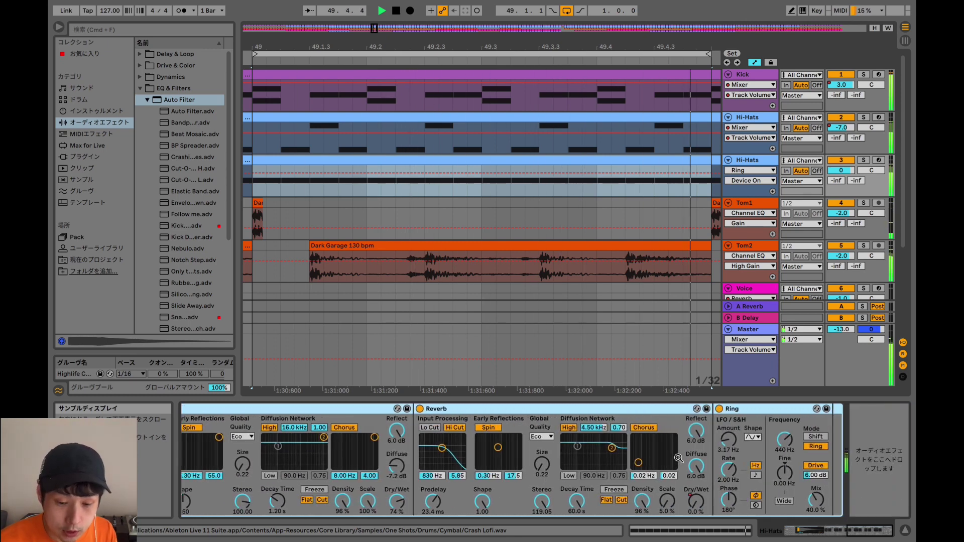
scroll(678, 458, "left", 4)
scroll(679, 457, "left", 10)
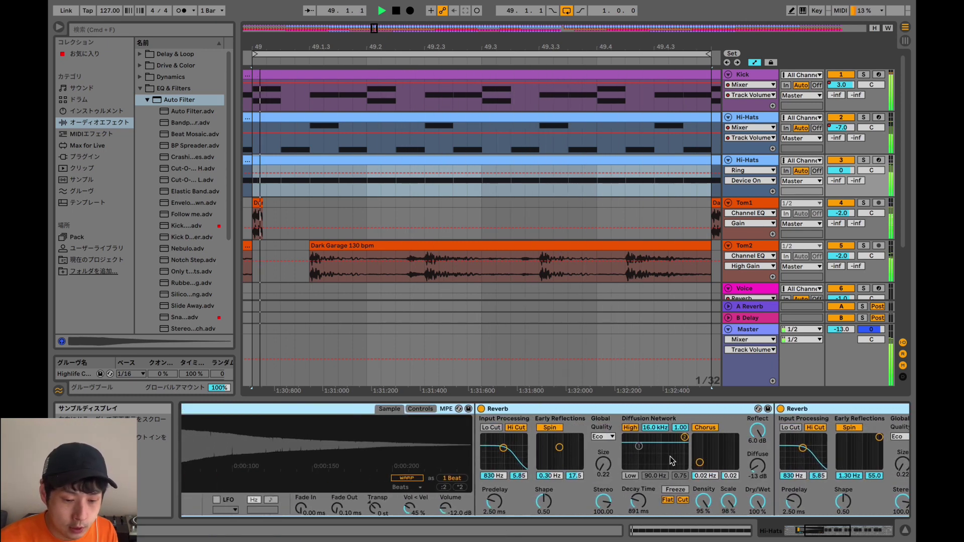
scroll(674, 458, "right", 12)
scroll(671, 460, "right", 3)
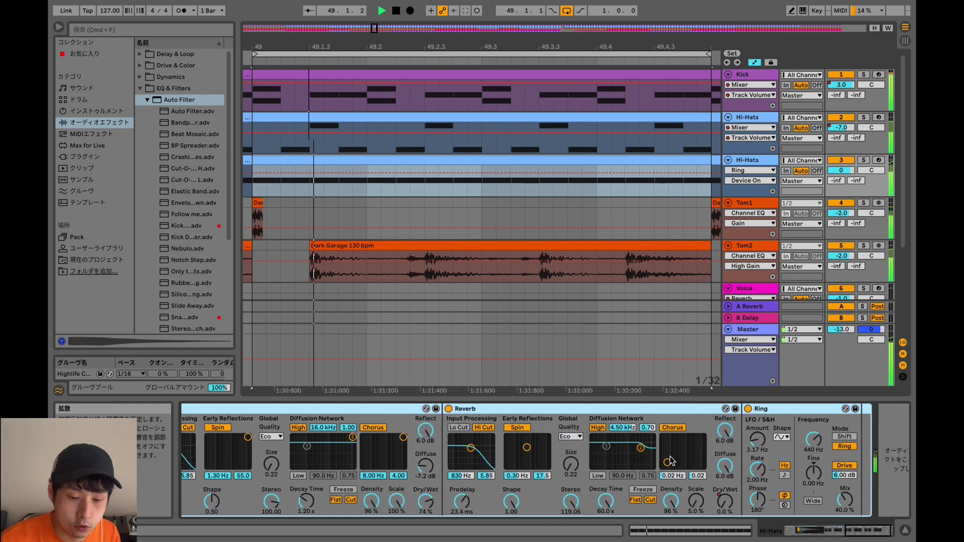
key("space")
scroll(671, 460, "left", 10)
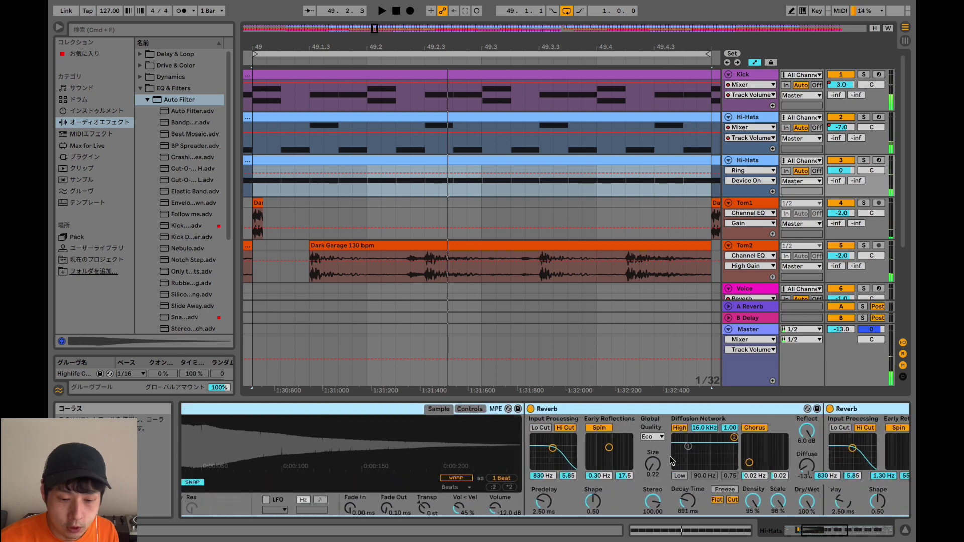
scroll(669, 456, "left", 10)
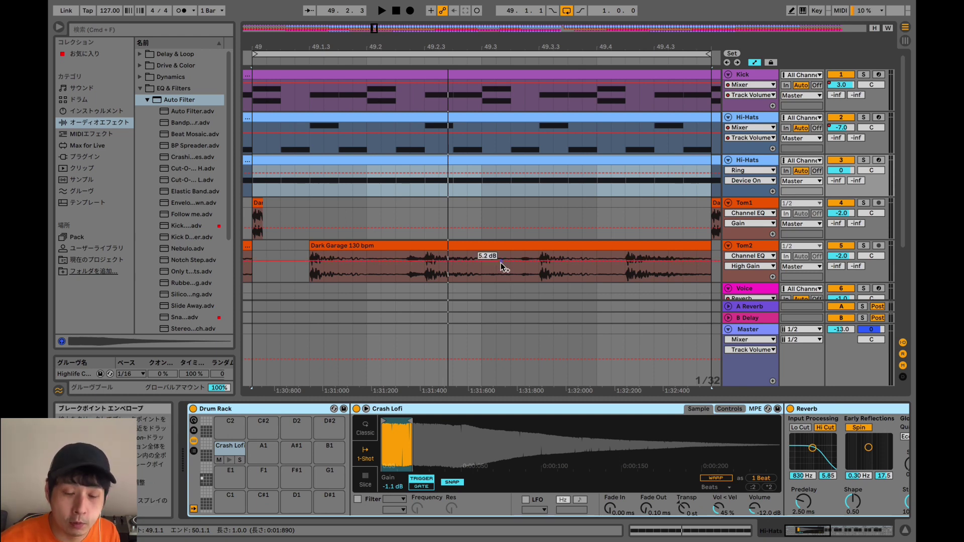
scroll(596, 303, "left", 3)
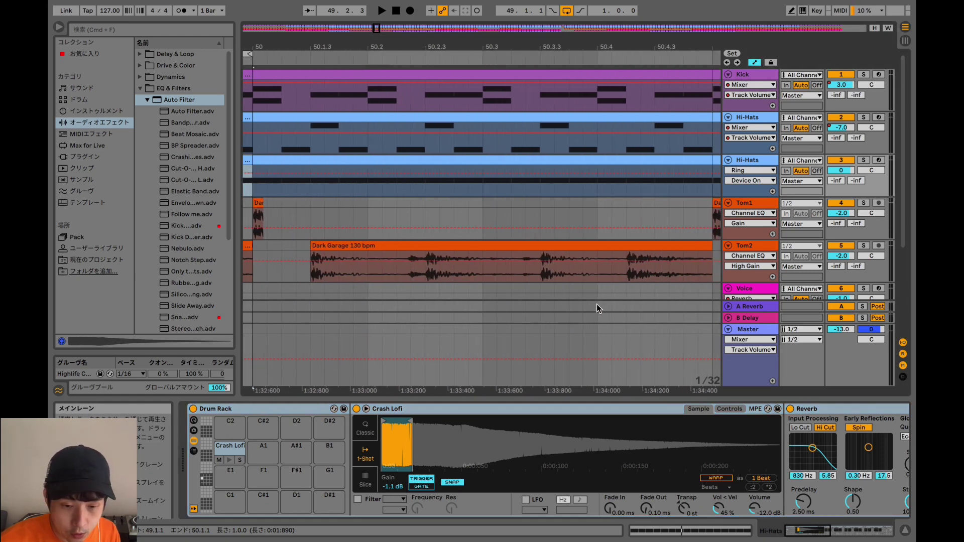
scroll(596, 303, "right", 2)
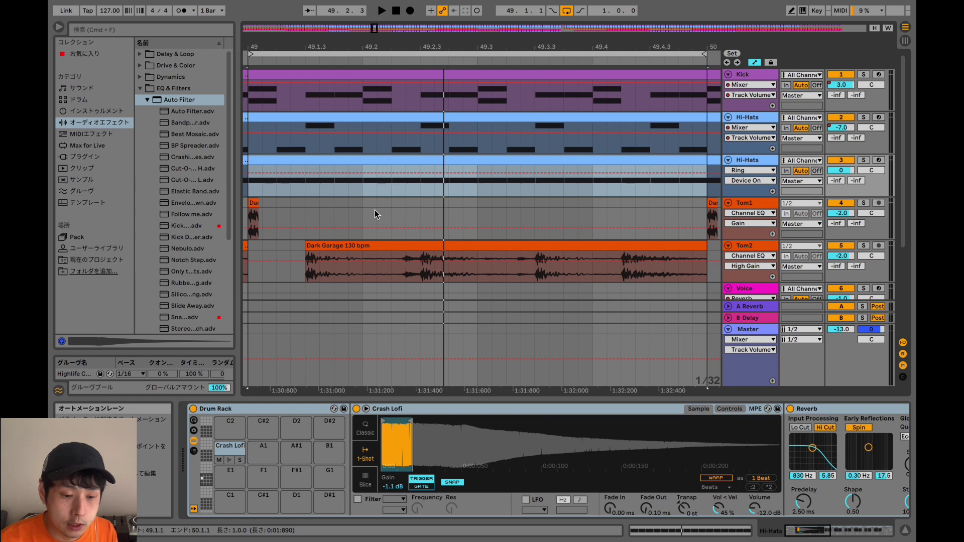
scroll(432, 211, "left", 2)
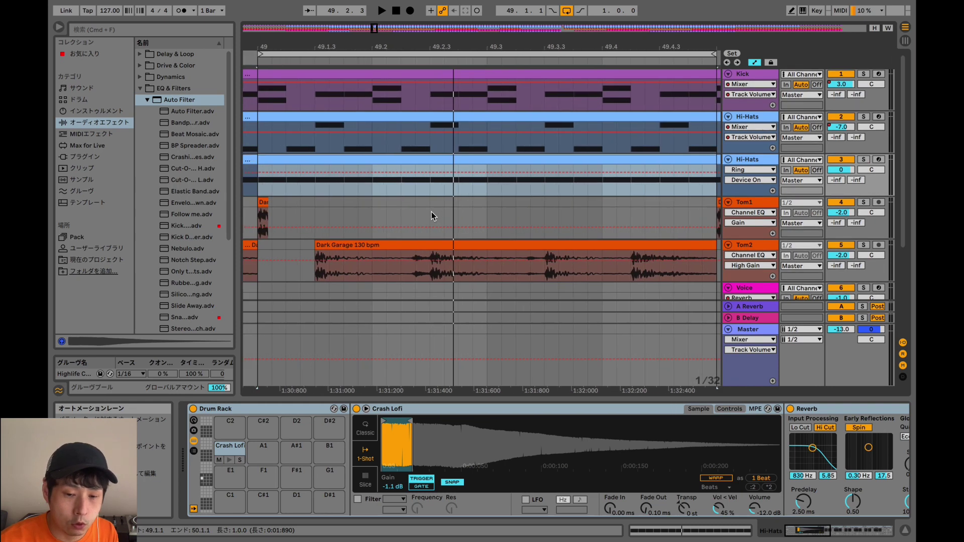
scroll(431, 216, "left", 1)
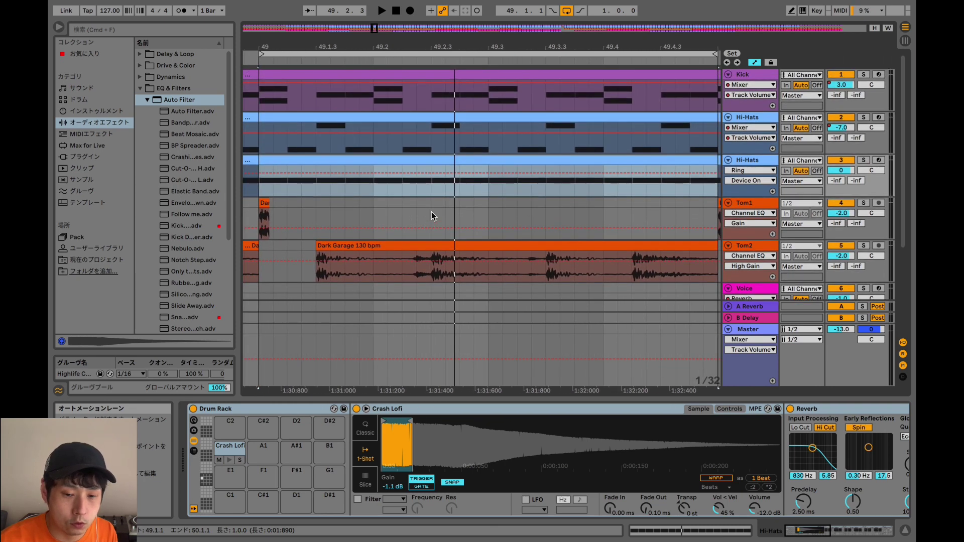
scroll(432, 212, "right", 1)
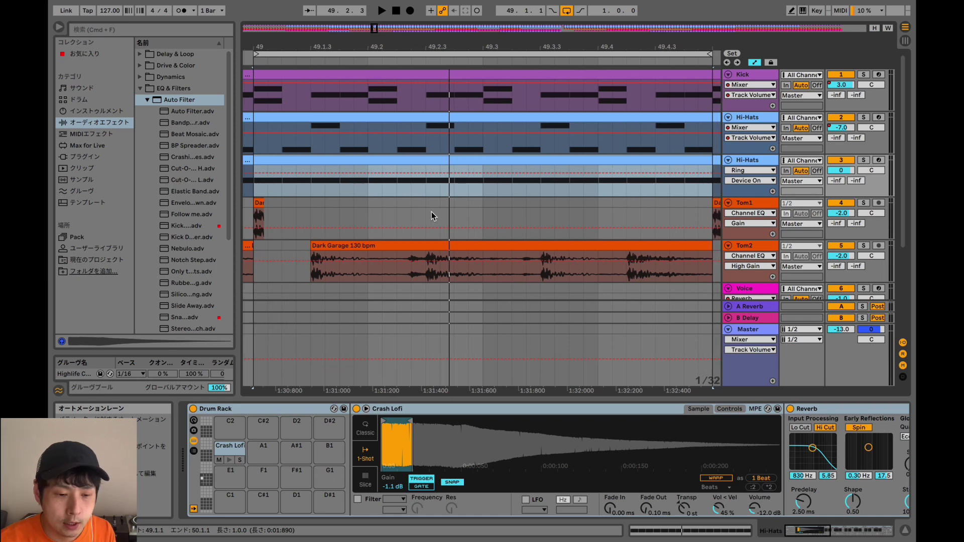